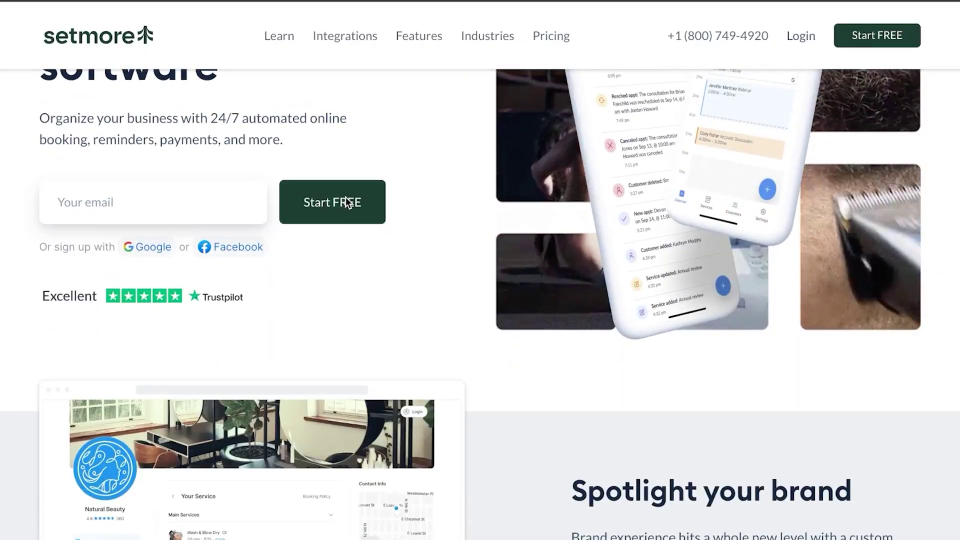
# Step: Scroll through the Setmore sign-up page to look over its content
pyautogui.click(347, 203)
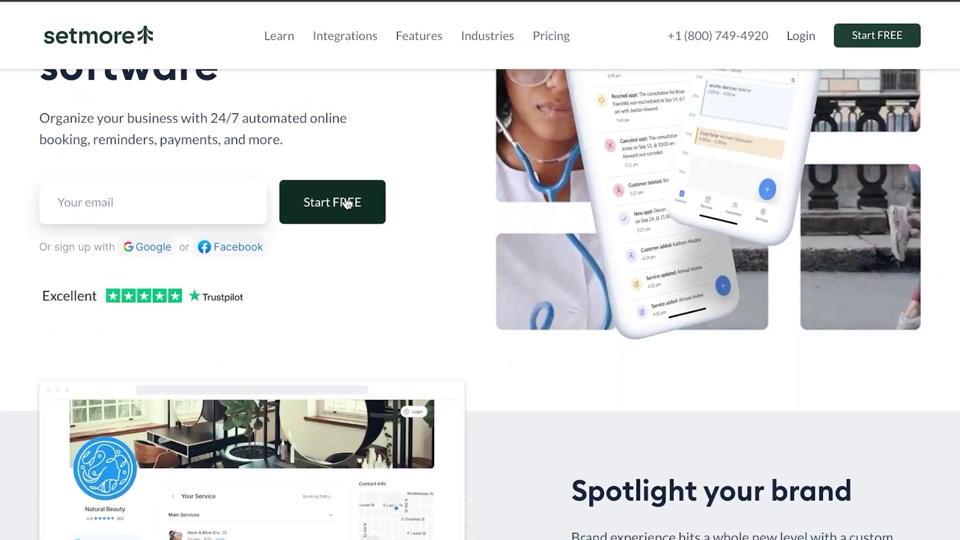
pyautogui.scroll(-8, 347, 203)
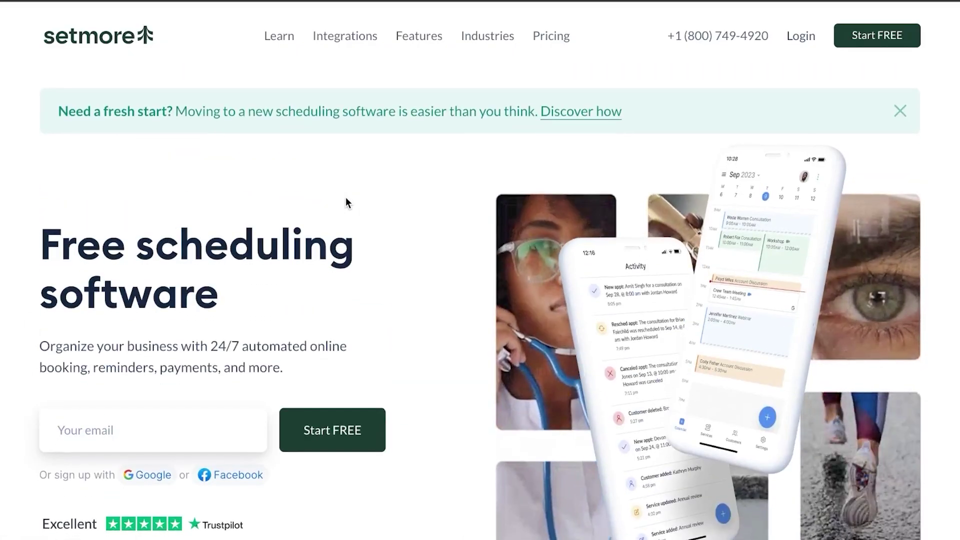
pyautogui.scroll(-8, 346, 198)
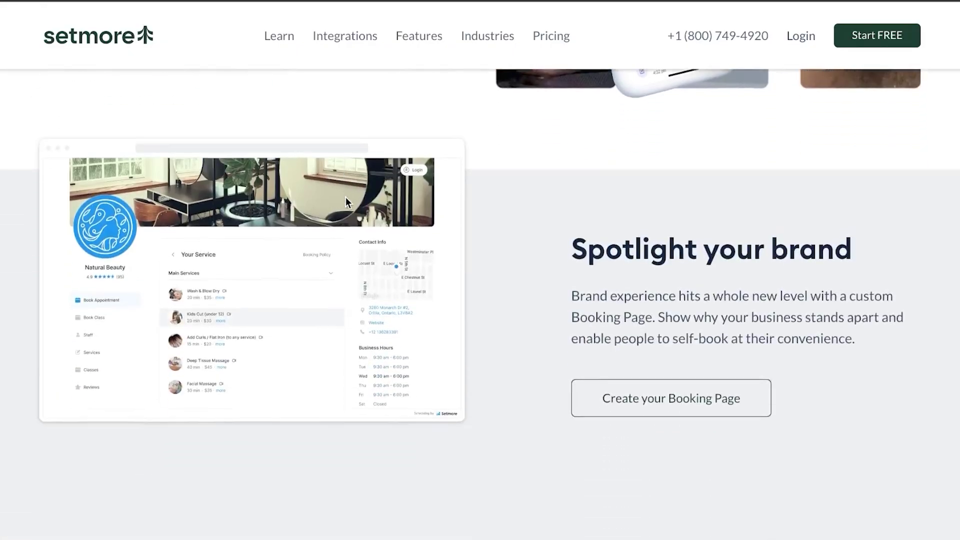
pyautogui.scroll(-2, 384, 280)
pyautogui.scroll(10, 384, 280)
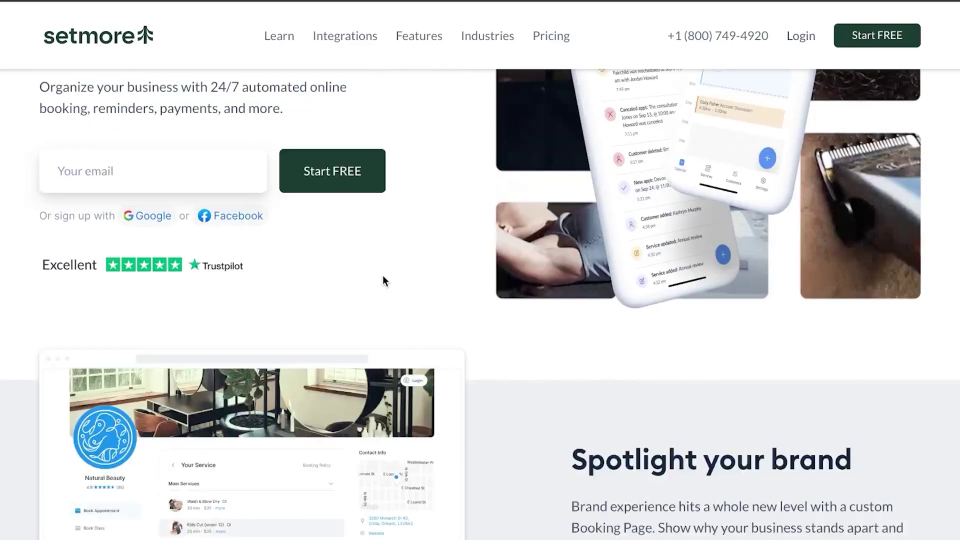
pyautogui.scroll(-5, 383, 278)
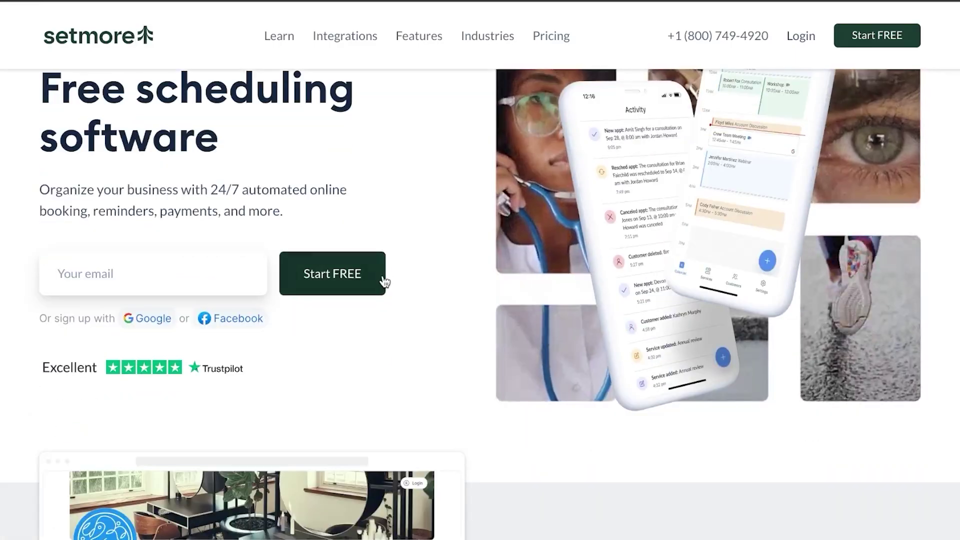
pyautogui.scroll(-10, 384, 280)
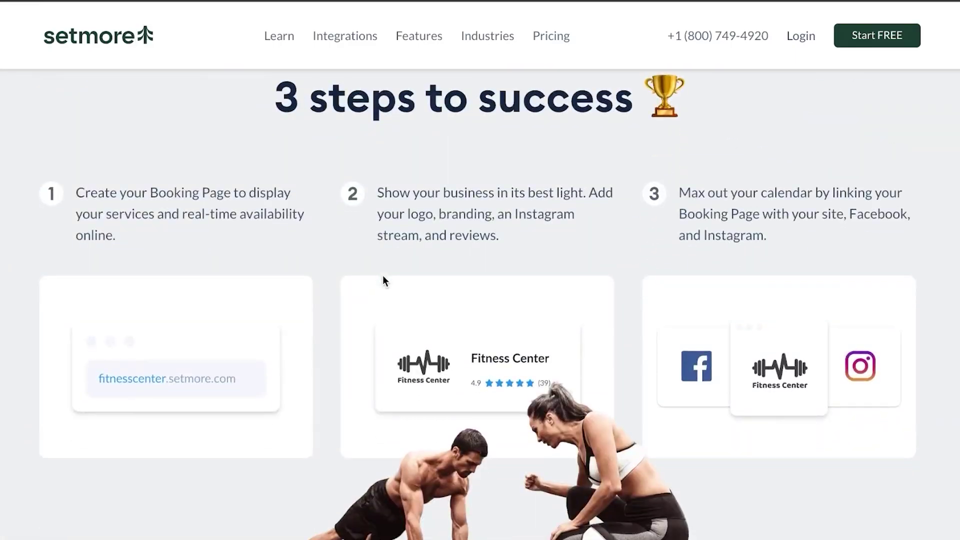
pyautogui.scroll(-15, 384, 280)
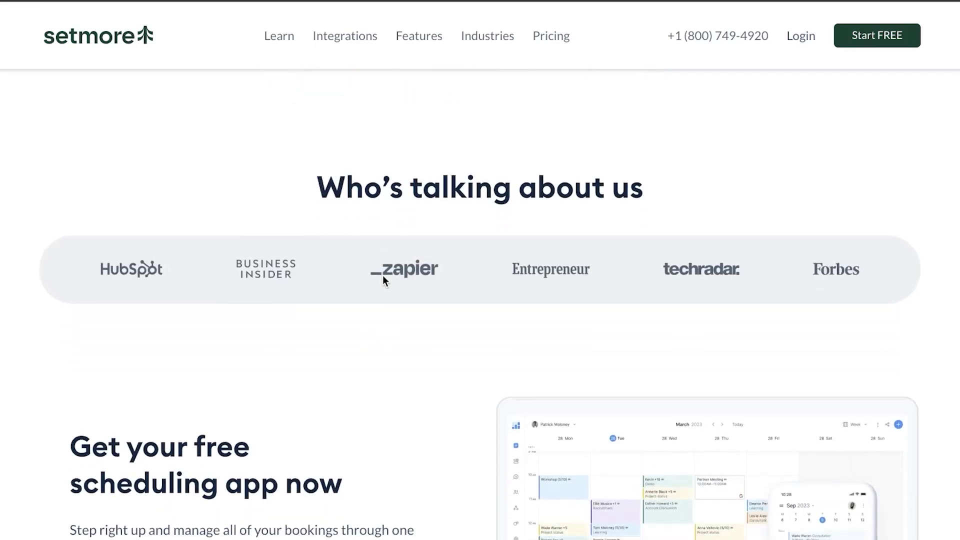
pyautogui.scroll(-2, 384, 280)
pyautogui.scroll(-10, 383, 278)
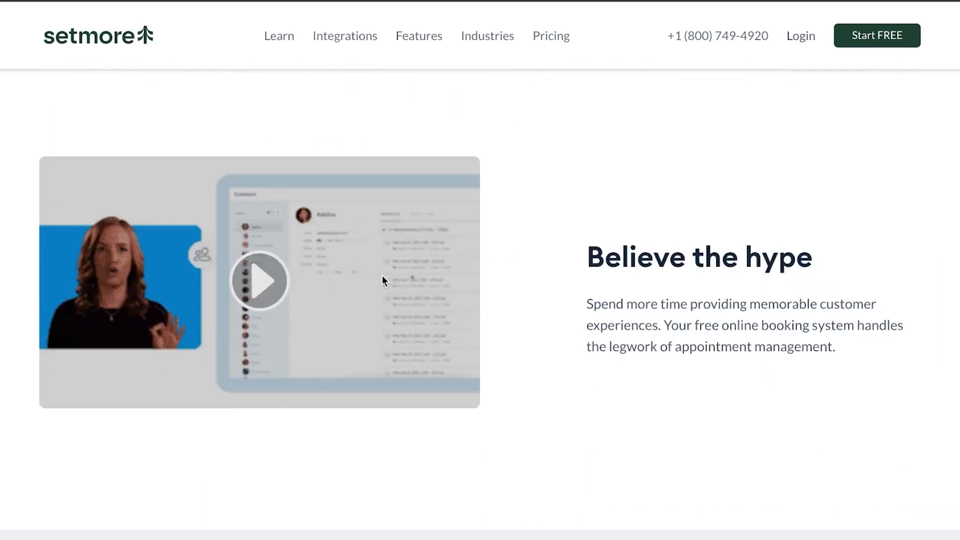
pyautogui.scroll(15, 383, 278)
pyautogui.scroll(15, 382, 275)
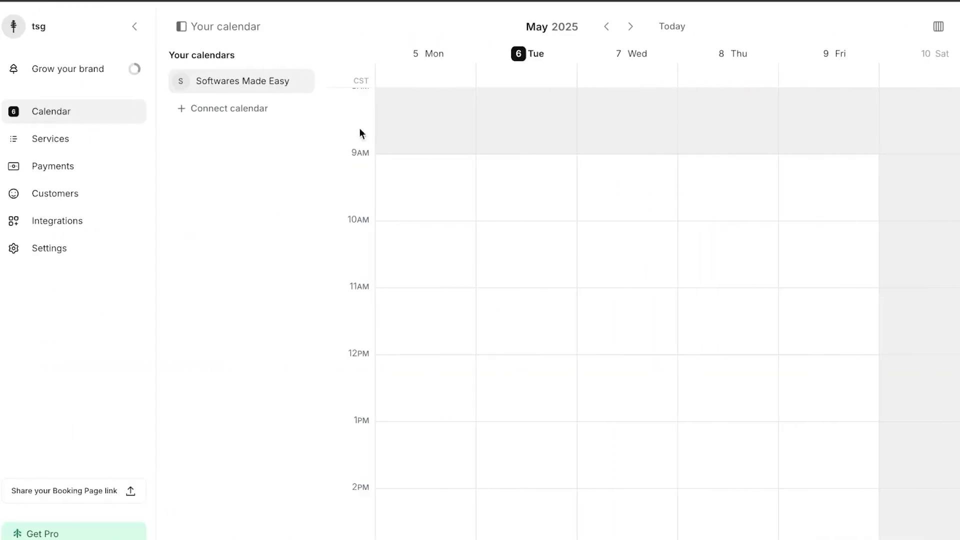
# Step: Collapse and re-expand the sidebar, then go to the Services & classes page
pyautogui.click(135, 27)
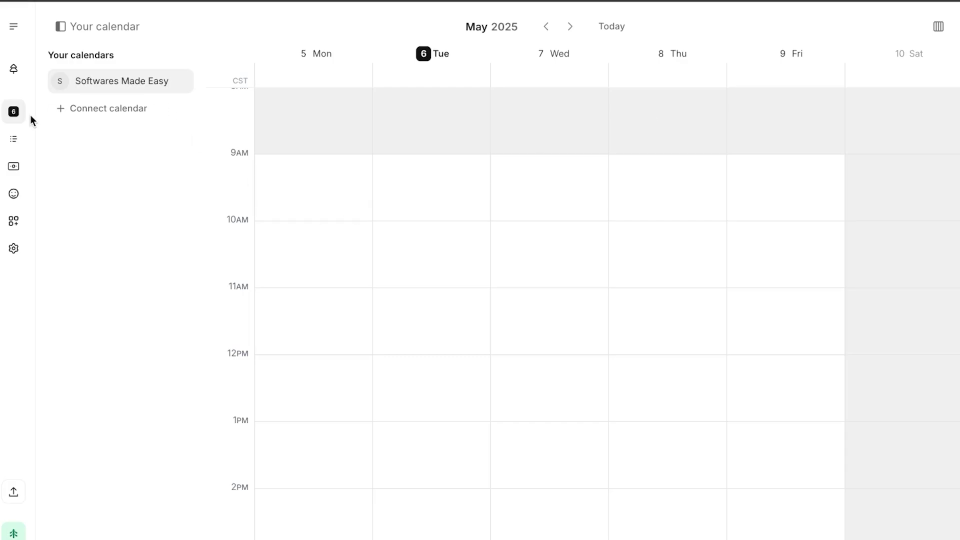
pyautogui.click(13, 26)
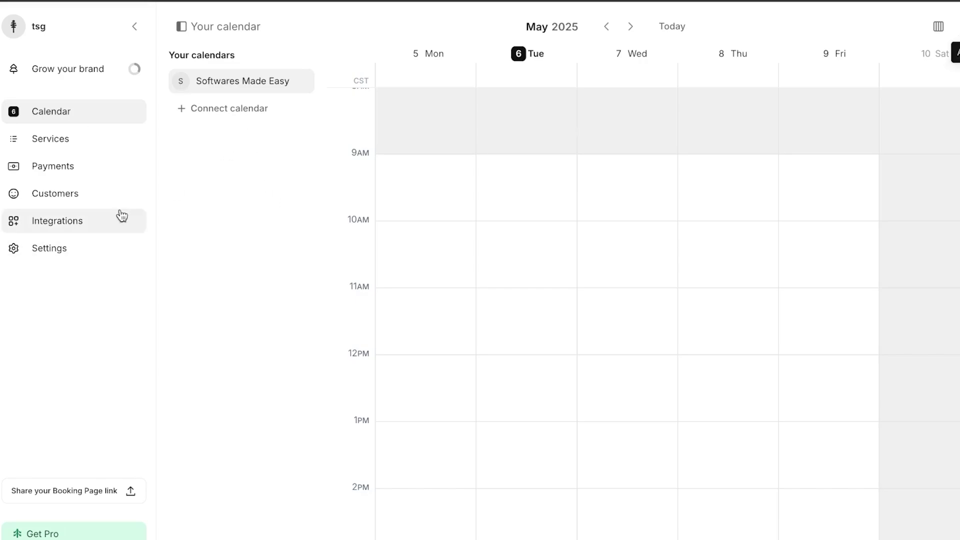
pyautogui.click(52, 150)
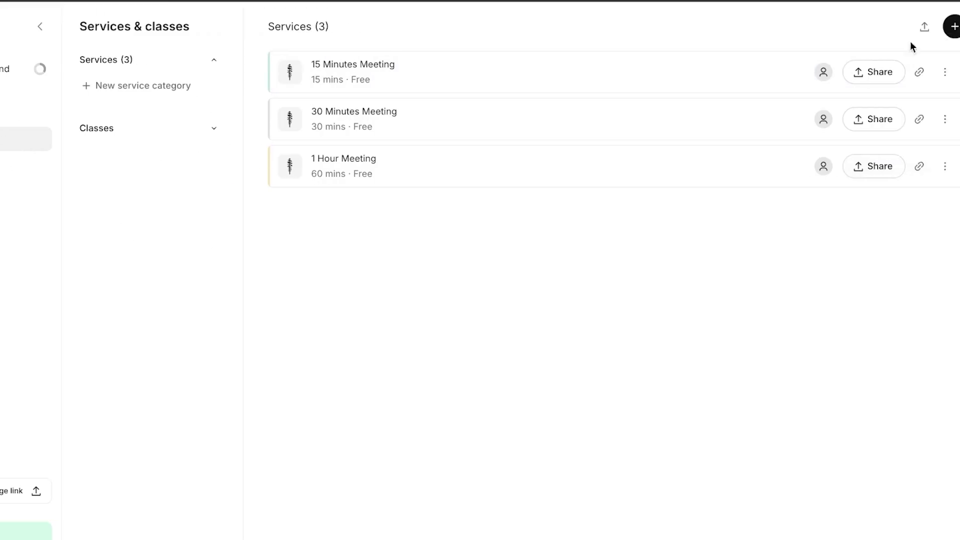
# Step: Add a new Service from the + menu on the Services page
pyautogui.click(945, 35)
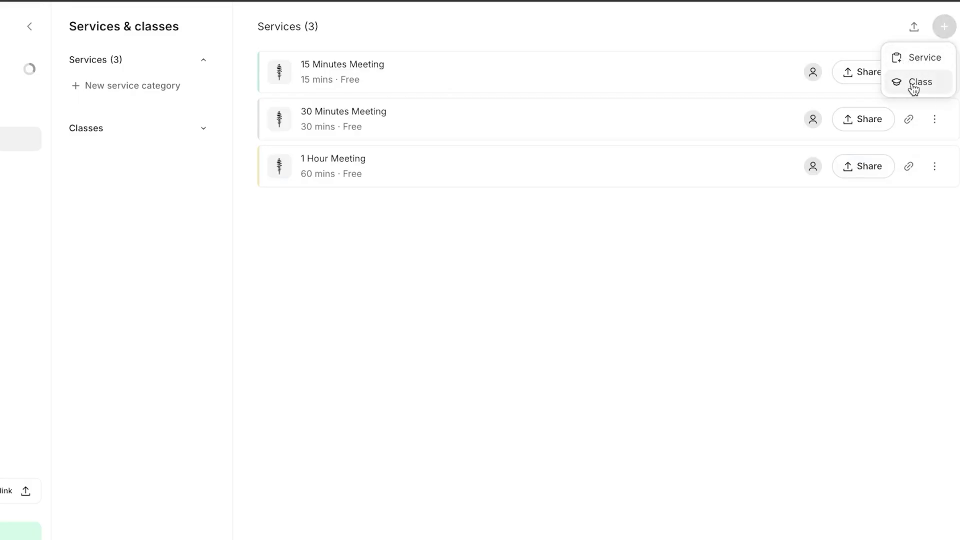
pyautogui.click(911, 60)
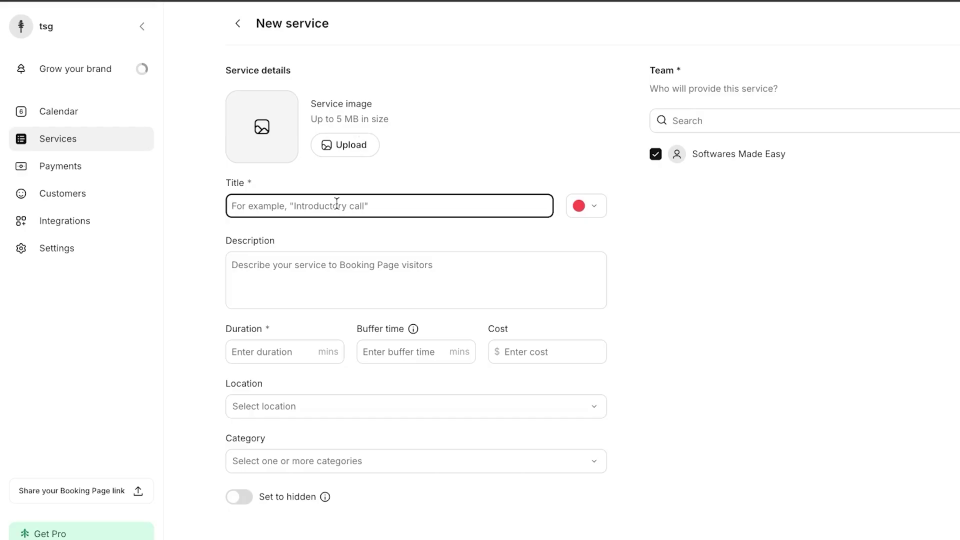
# Step: Title the service 'TEST SERVICE', keep its colour red, and describe it as 'Makerting.....'
pyautogui.write('TEST')
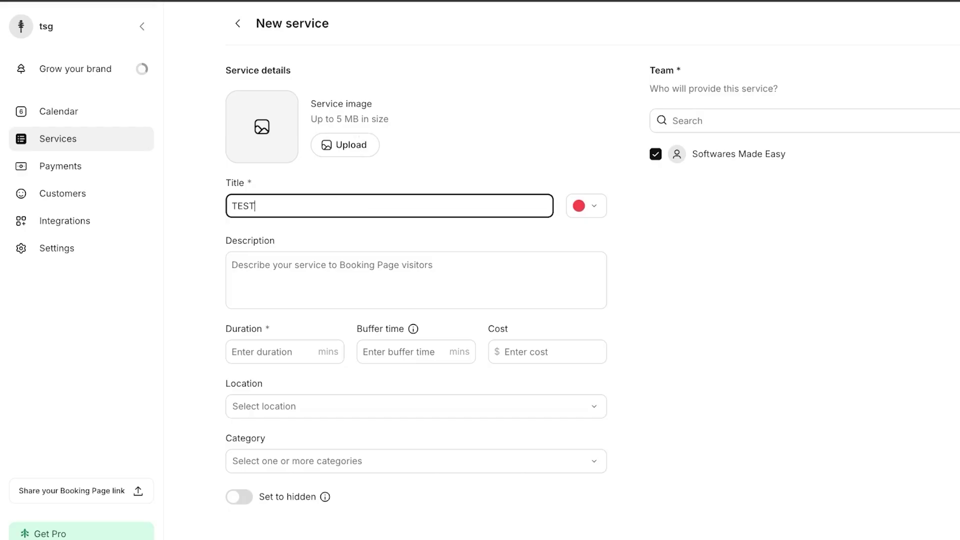
pyautogui.write(' SERVICE')
pyautogui.click(590, 212)
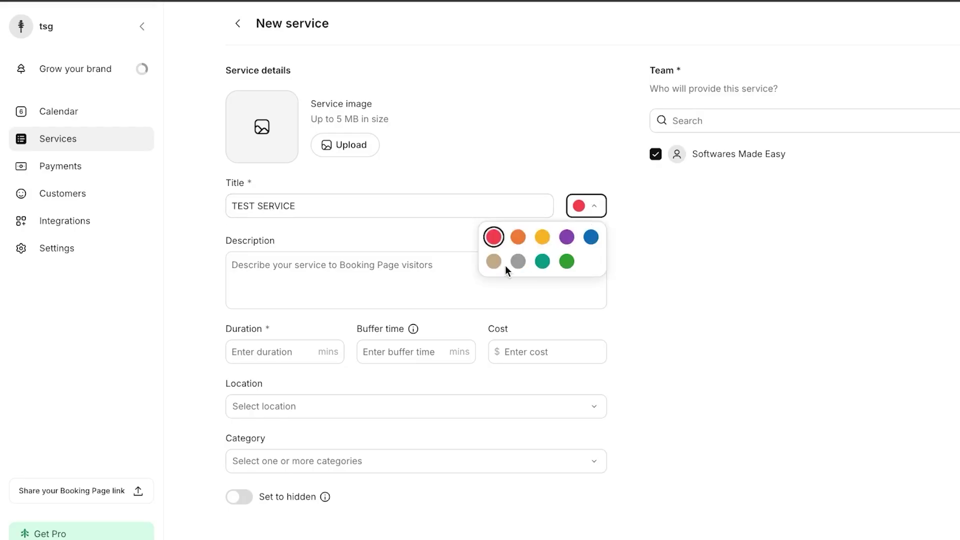
pyautogui.click(494, 237)
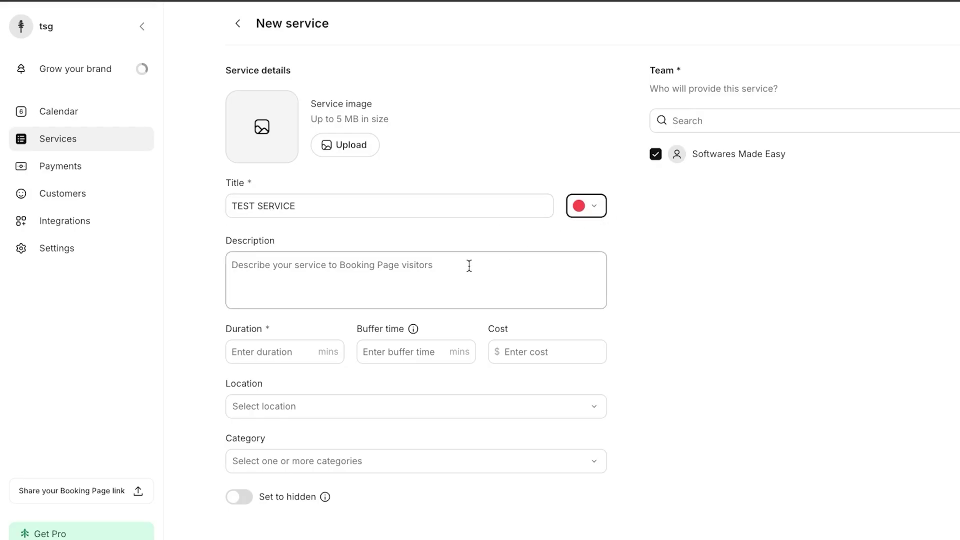
pyautogui.click(410, 275)
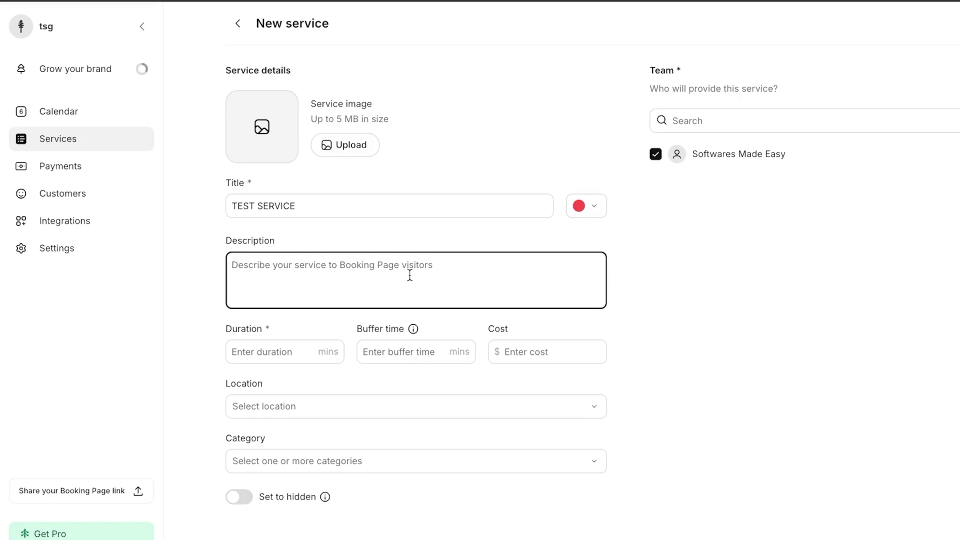
pyautogui.write('Mak')
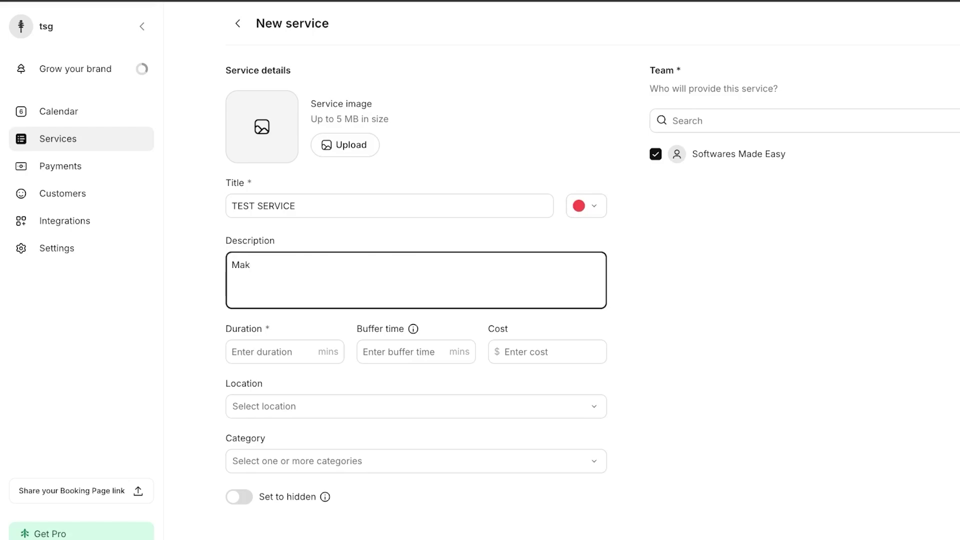
pyautogui.write('erting.....')
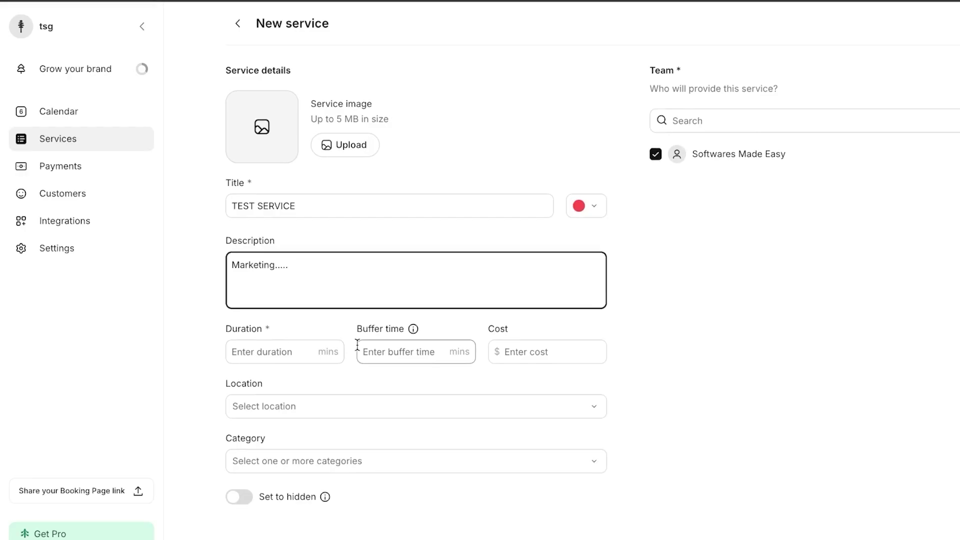
# Step: Set the service duration to 60 minutes, buffer time to 5 minutes and cost to 100
pyautogui.click(298, 352)
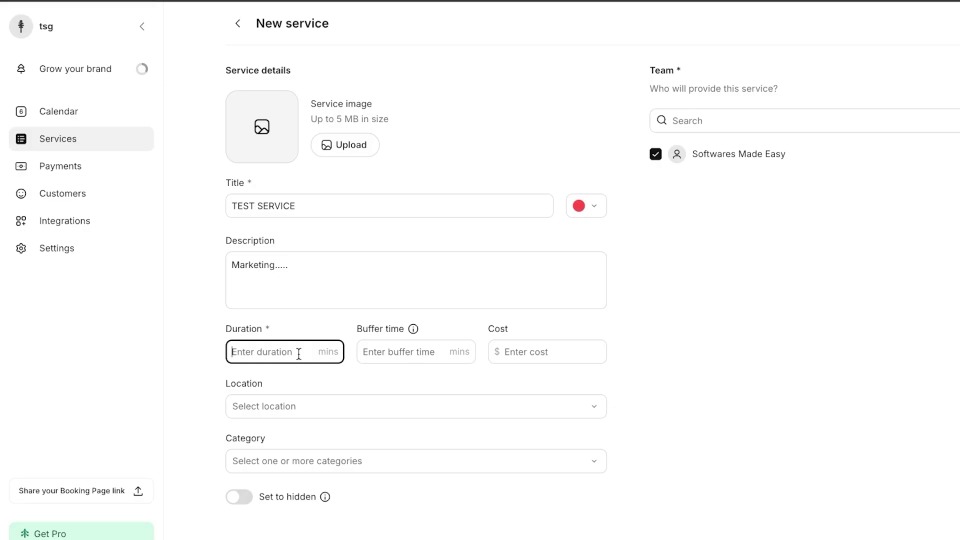
pyautogui.write('2')
pyautogui.click(334, 365)
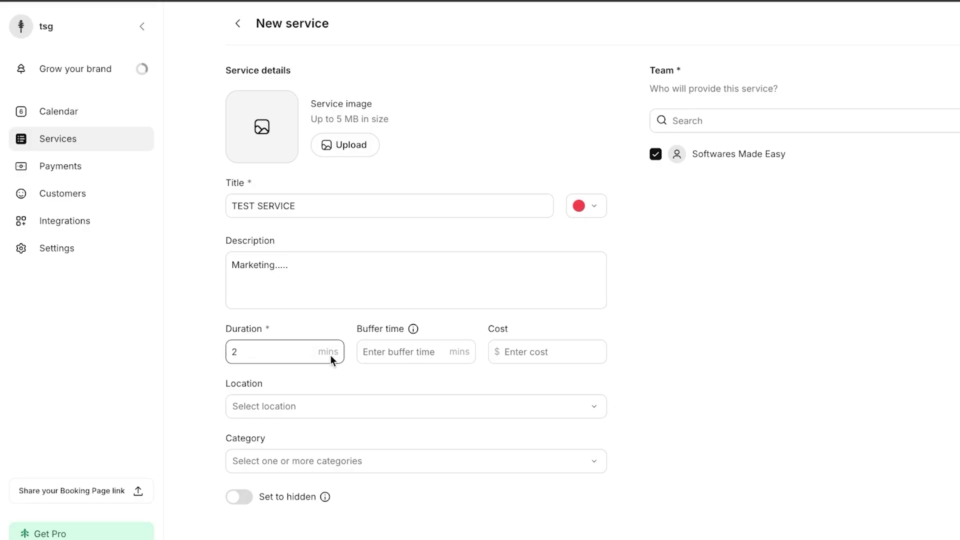
pyautogui.click(302, 350)
pyautogui.press('BackSpace')
pyautogui.write('60')
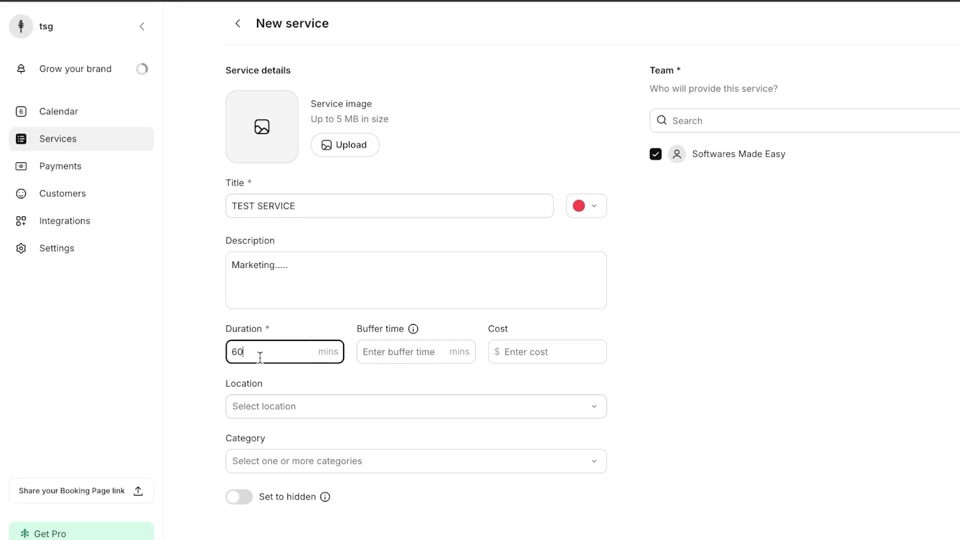
pyautogui.click(421, 353)
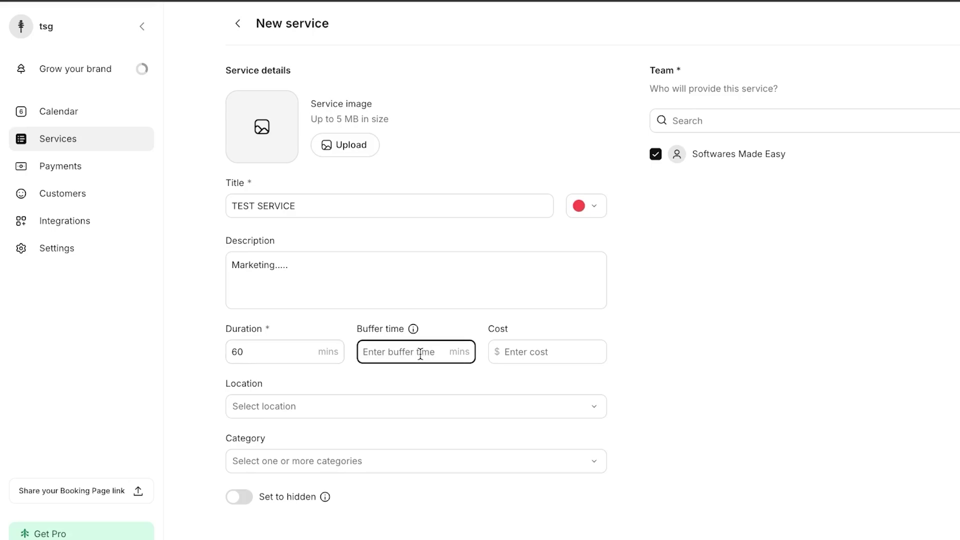
pyautogui.write('5')
pyautogui.click(563, 353)
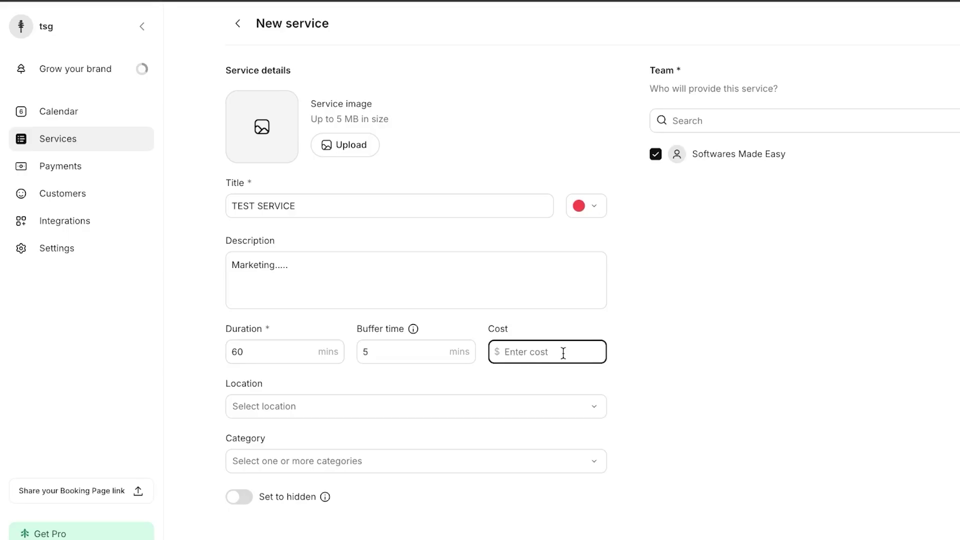
pyautogui.write('100')
# Step: Set the location to In-person and leave the category empty
pyautogui.click(453, 407)
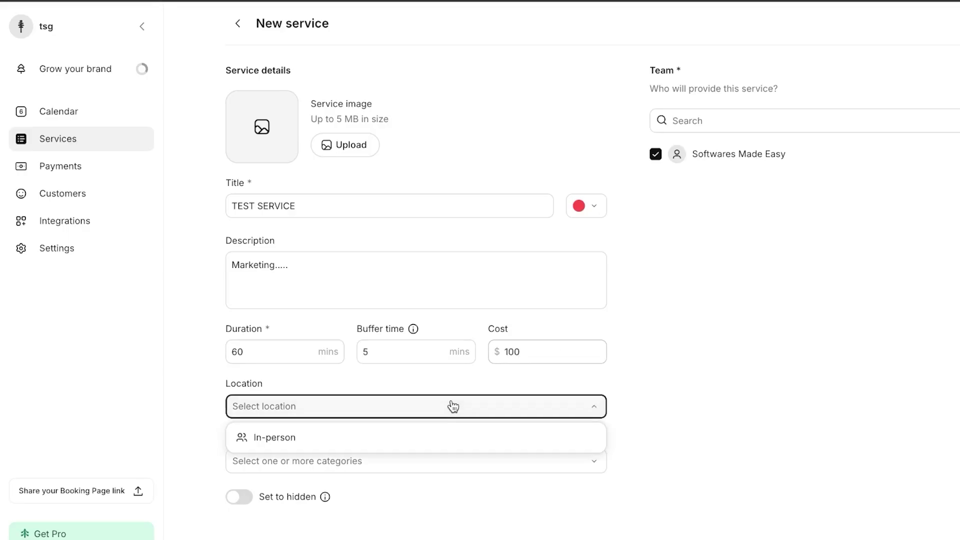
pyautogui.click(425, 434)
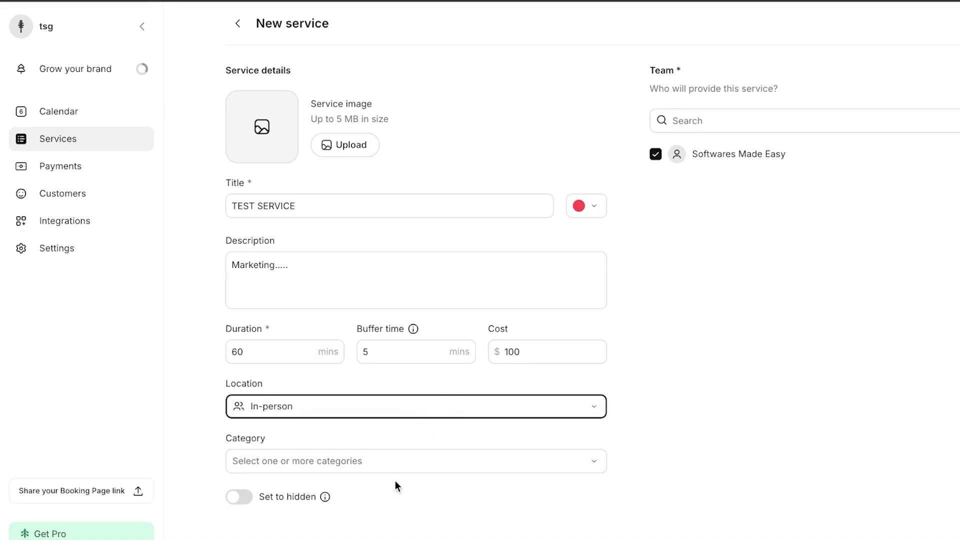
pyautogui.click(419, 401)
pyautogui.click(387, 438)
pyautogui.click(385, 466)
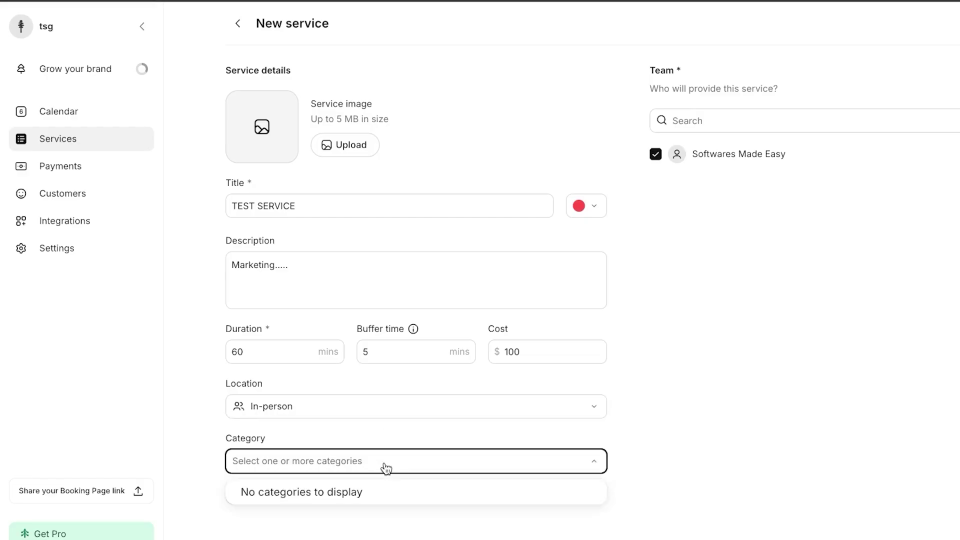
pyautogui.click(378, 496)
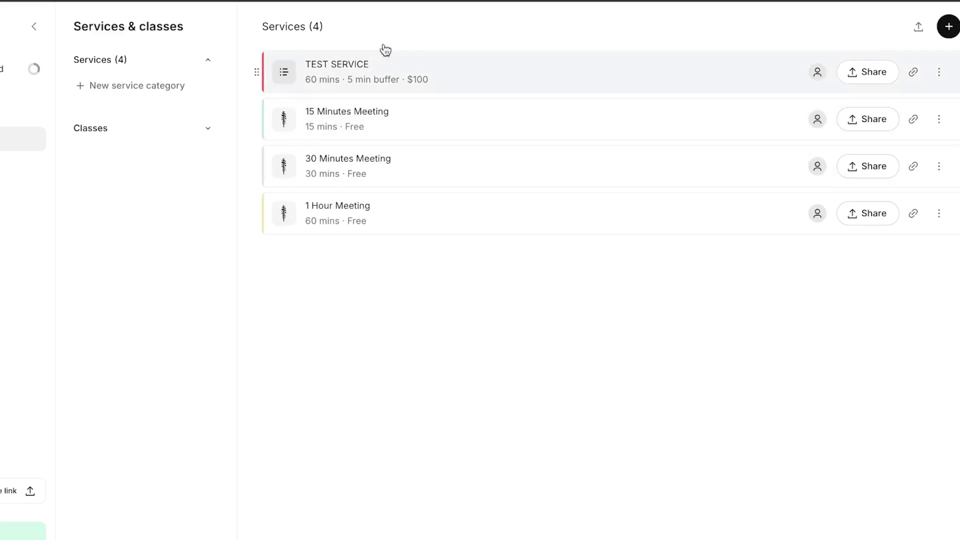
# Step: Look at the 15 Minutes Meeting service, then go to the Customers page
pyautogui.click(446, 117)
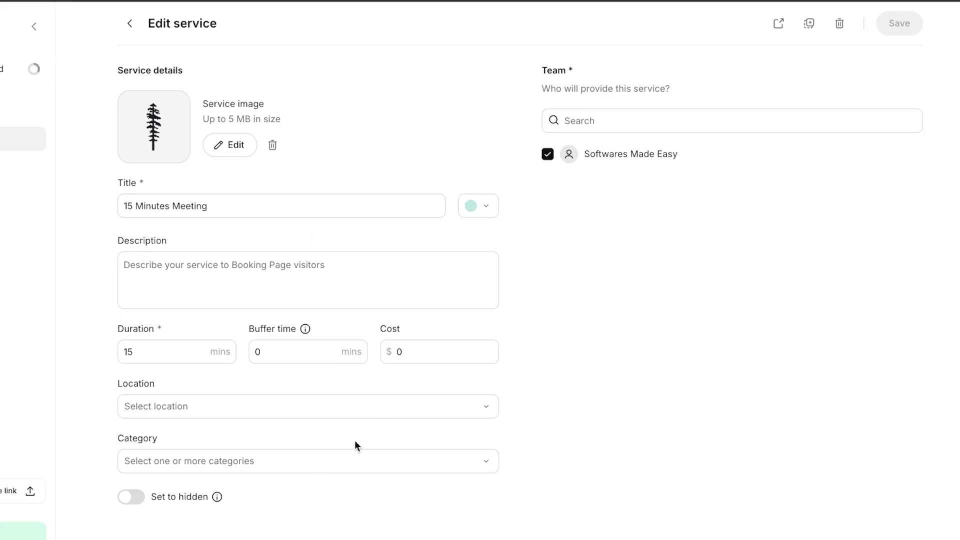
pyautogui.click(129, 24)
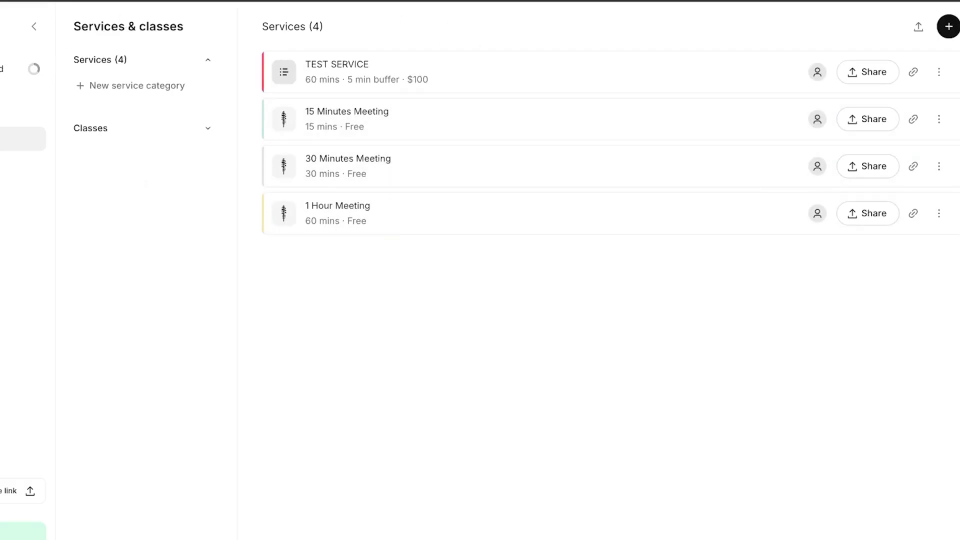
pyautogui.click(75, 199)
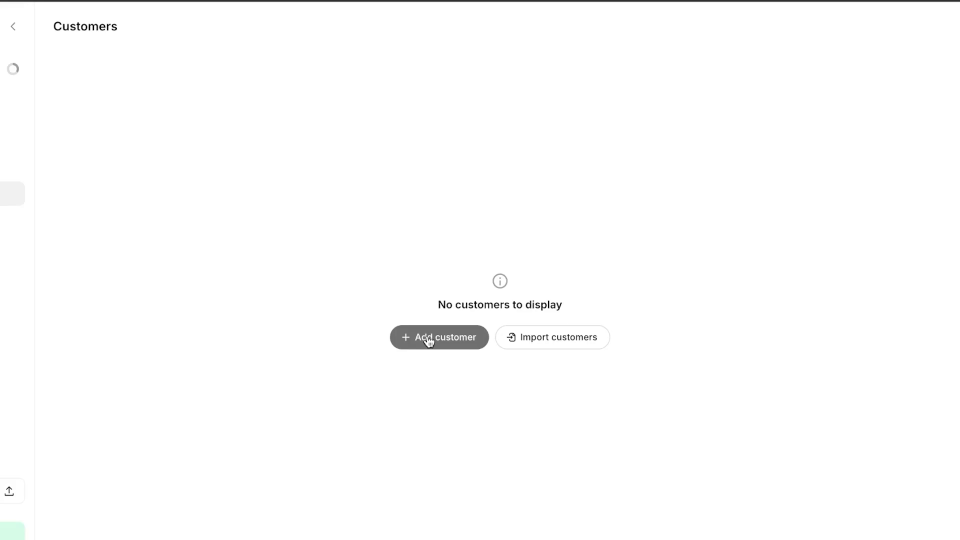
# Step: Start a new customer and enter the customer's full name, phone number and e-mail address
pyautogui.click(428, 338)
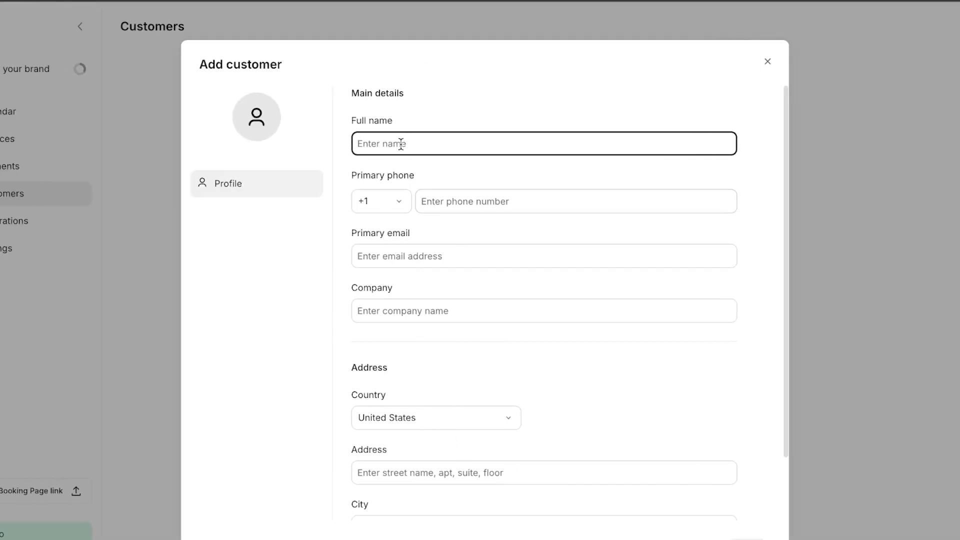
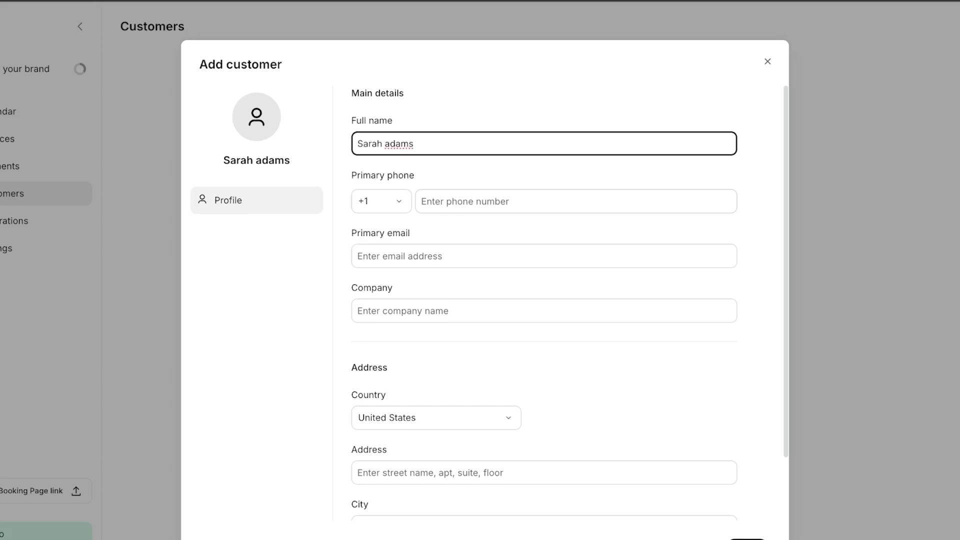
pyautogui.click(459, 206)
pyautogui.write('9')
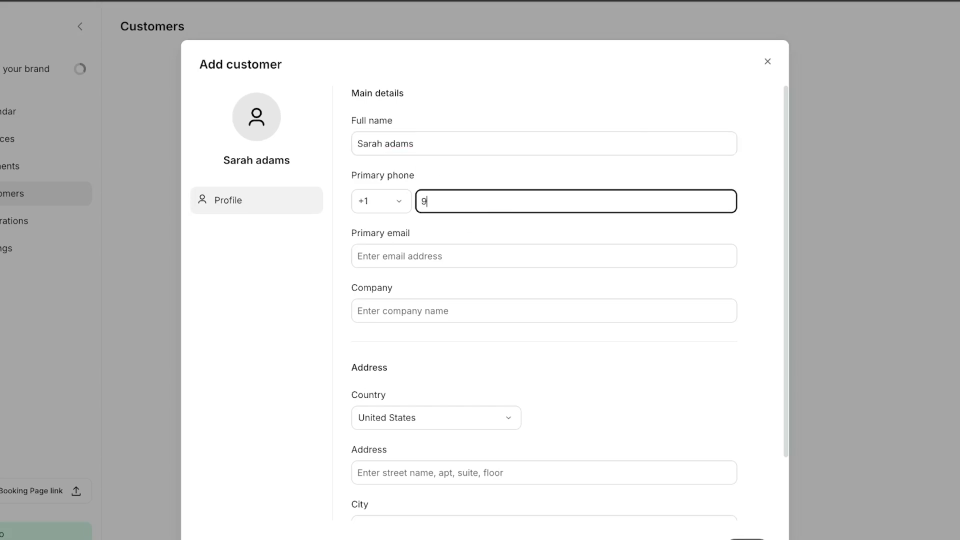
pyautogui.write('99) 999-9999')
pyautogui.click(428, 275)
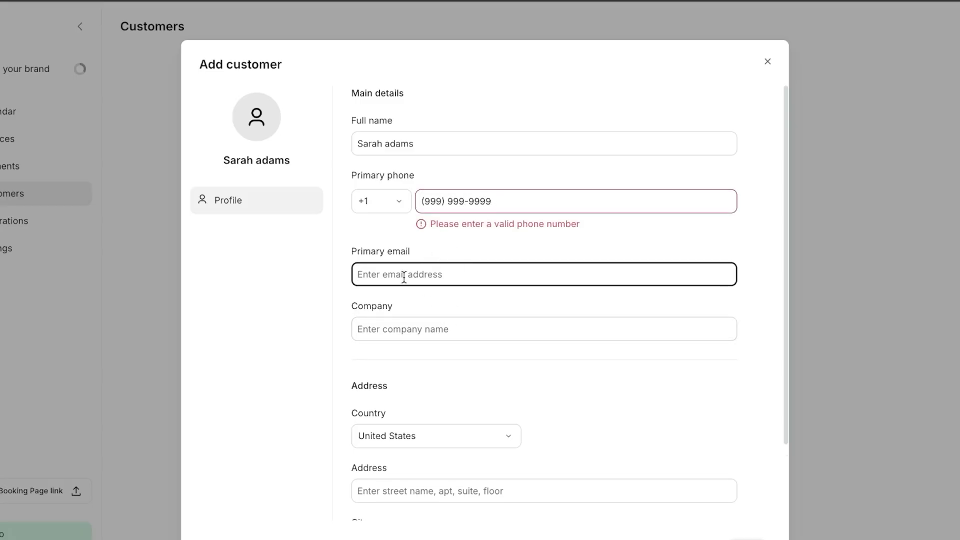
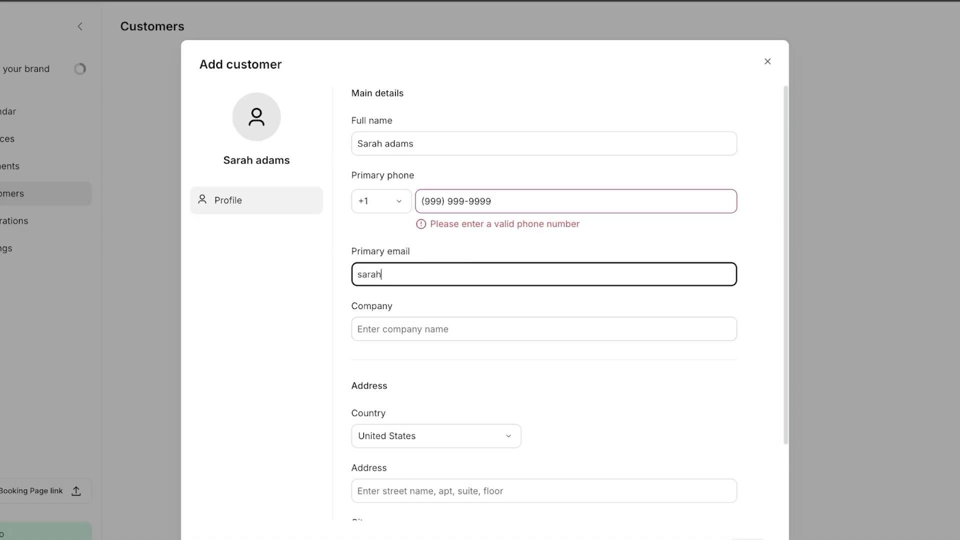
pyautogui.click(425, 324)
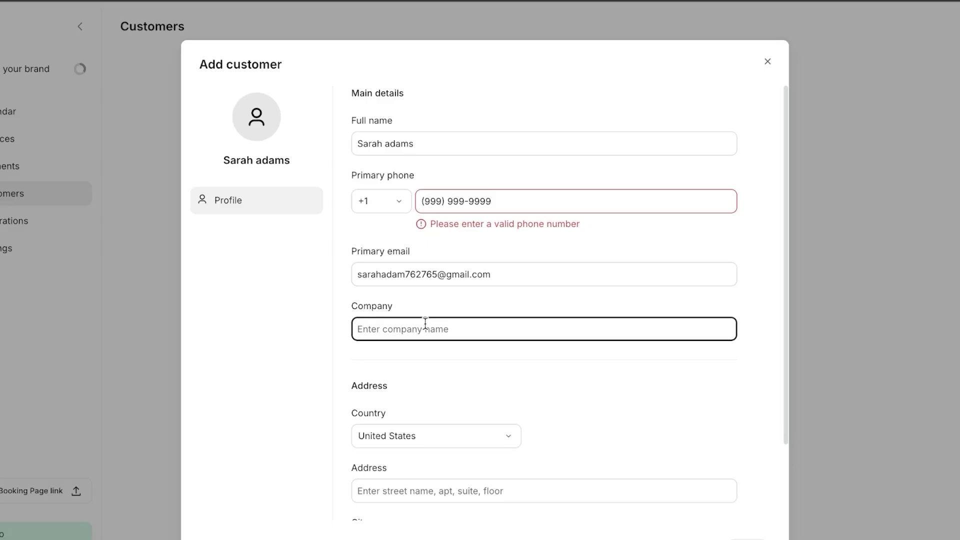
# Step: Enter 'Z tech' as the company, then close the Add customer form without saving
pyautogui.write('Z tech')
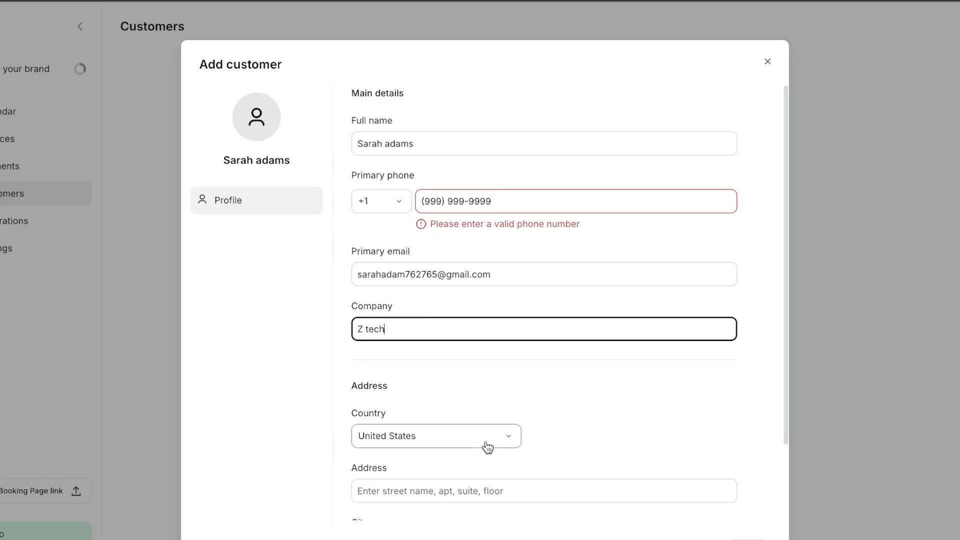
pyautogui.scroll(-2, 489, 446)
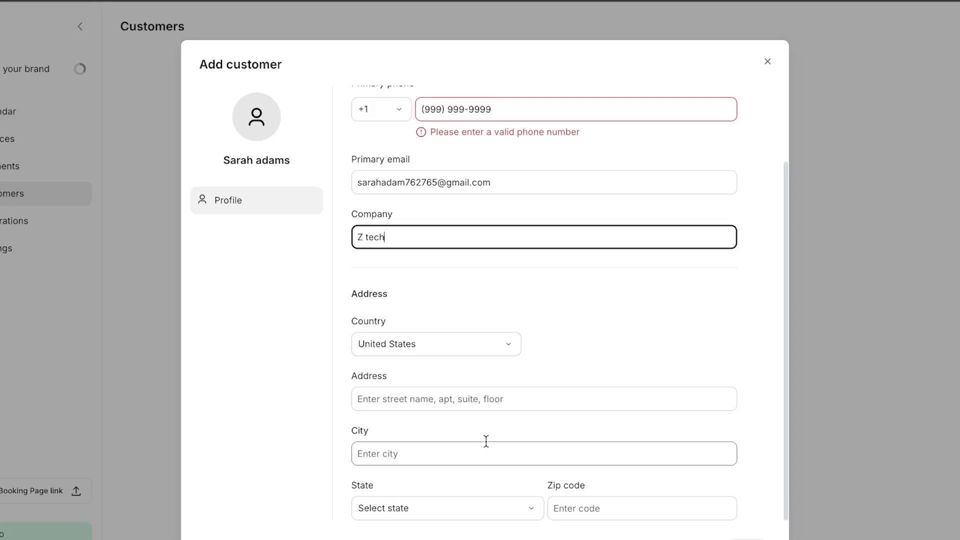
pyautogui.scroll(2, 622, 430)
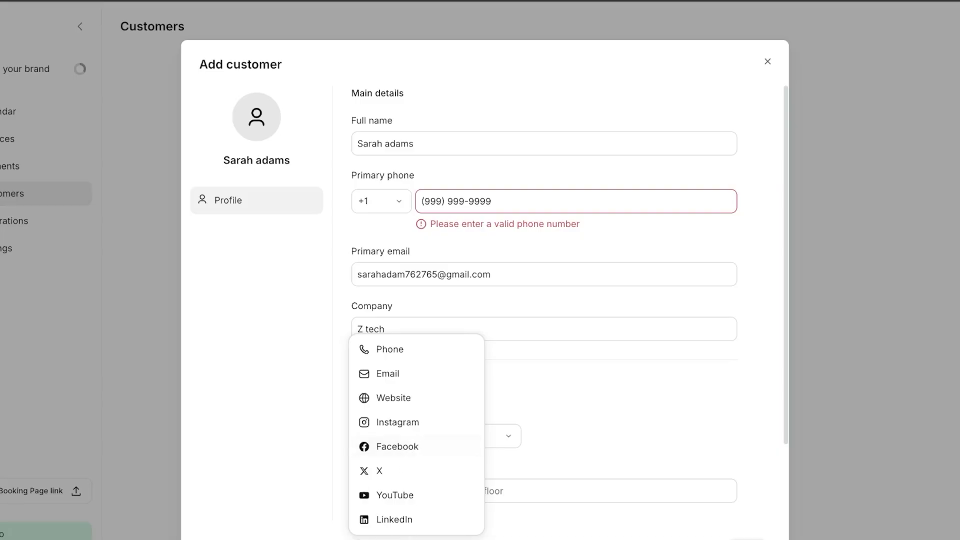
pyautogui.click(225, 420)
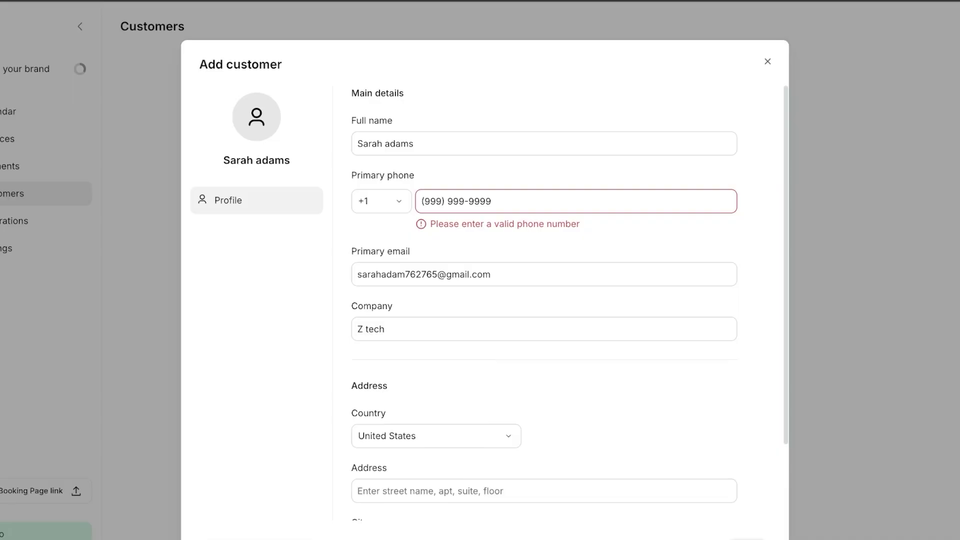
pyautogui.click(768, 61)
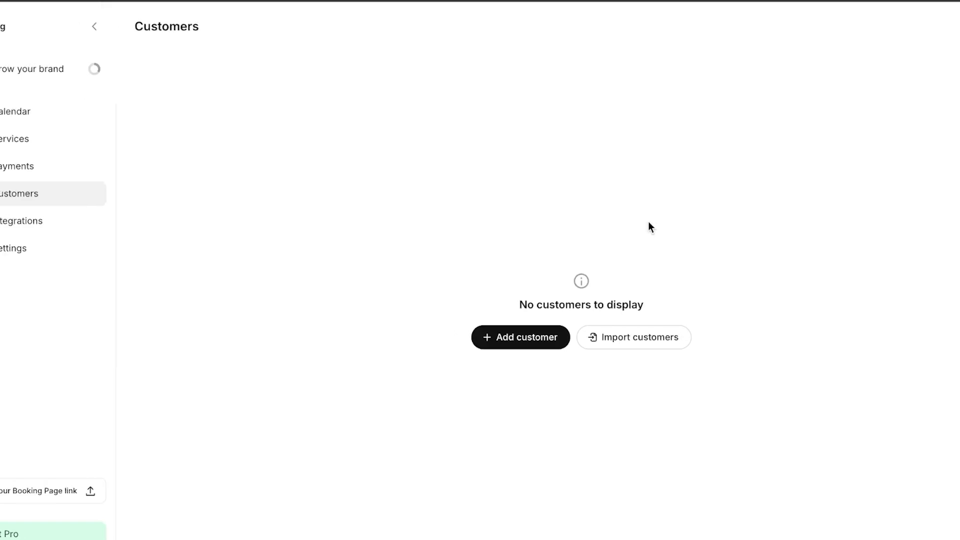
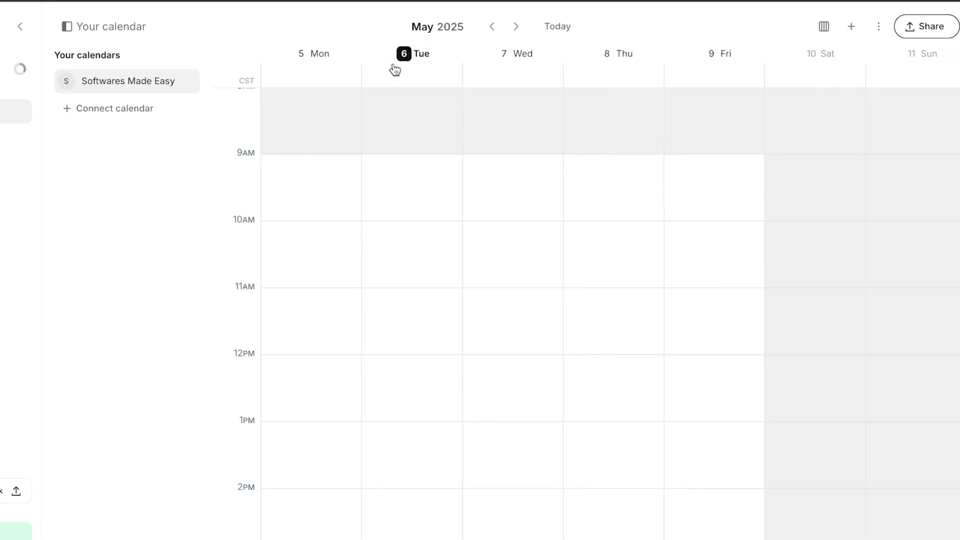
pyautogui.click(852, 30)
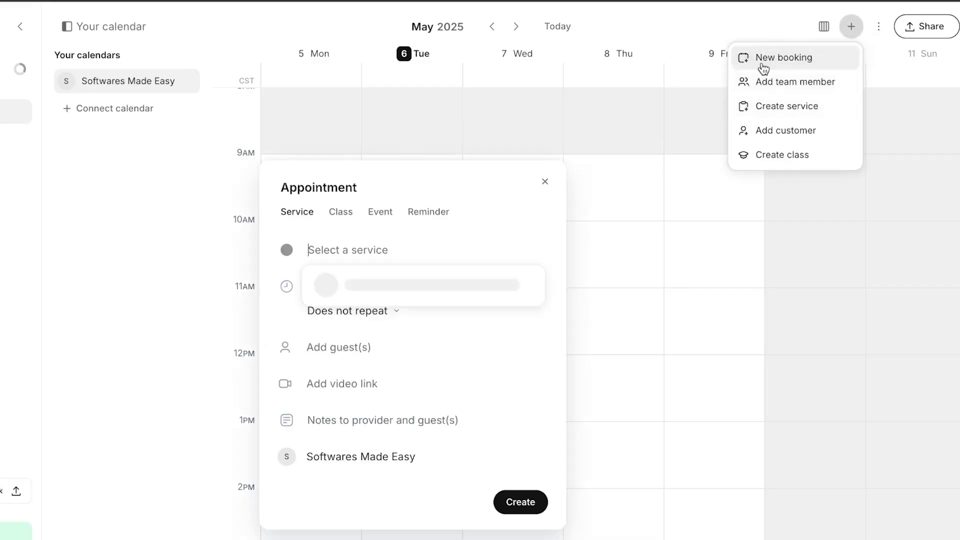
pyautogui.click(757, 64)
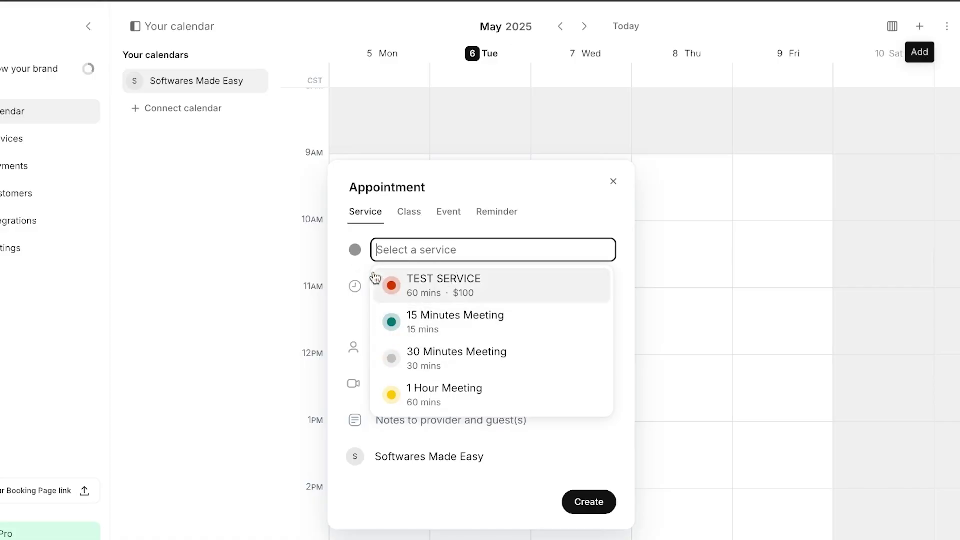
pyautogui.click(447, 278)
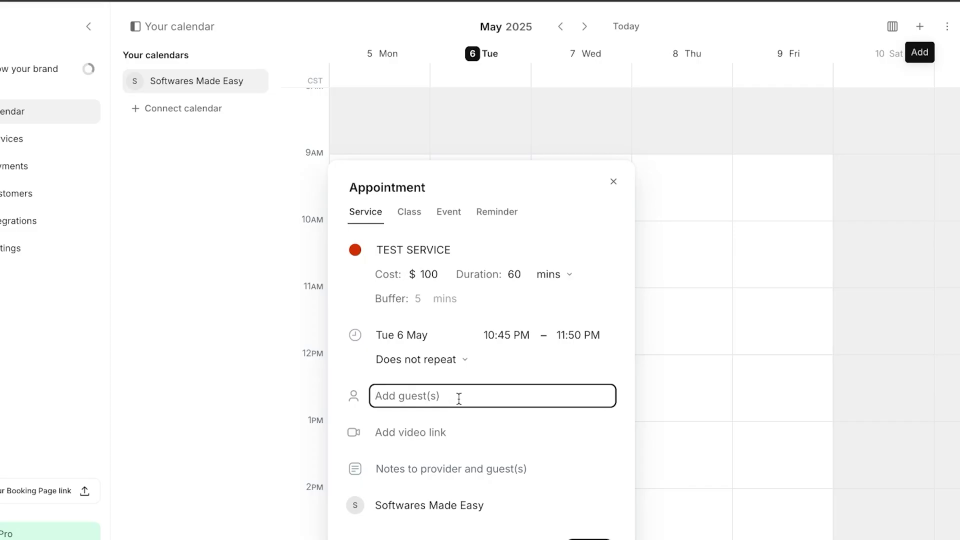
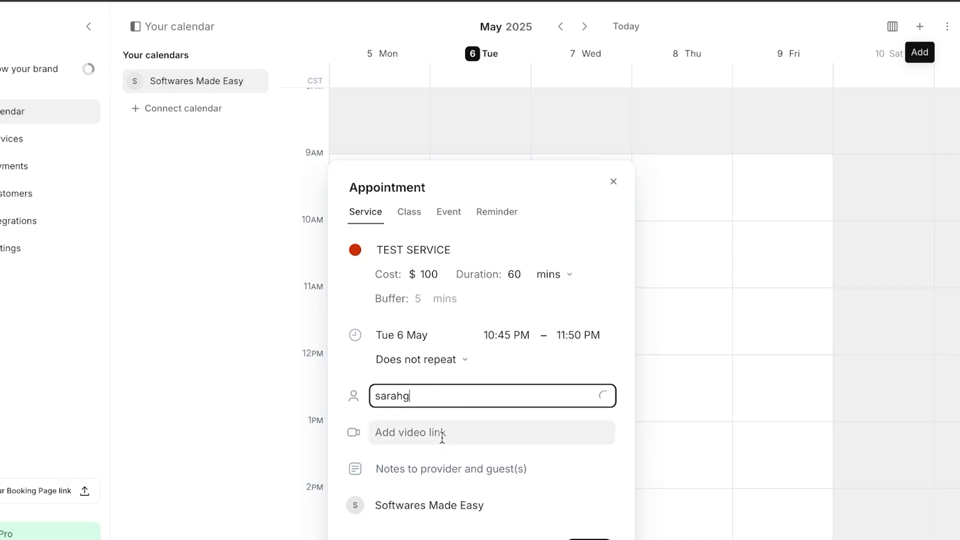
pyautogui.click(442, 433)
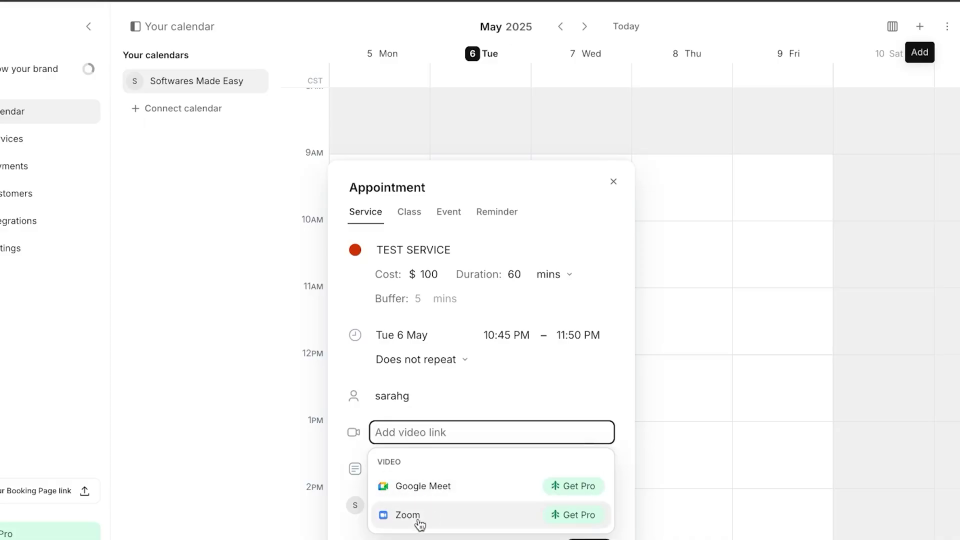
pyautogui.click(558, 374)
pyautogui.click(424, 470)
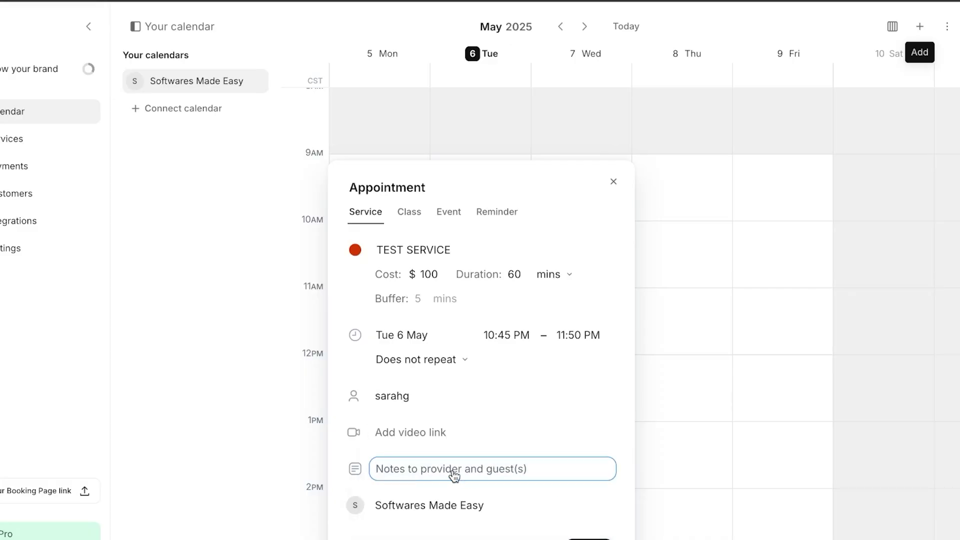
pyautogui.click(392, 396)
pyautogui.press('BackSpace')
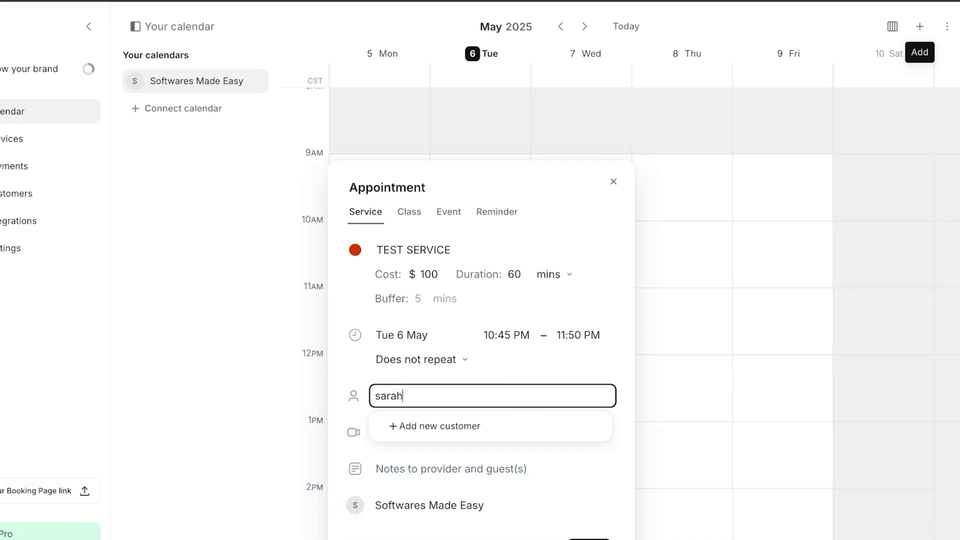
pyautogui.click(615, 183)
pyautogui.click(654, 345)
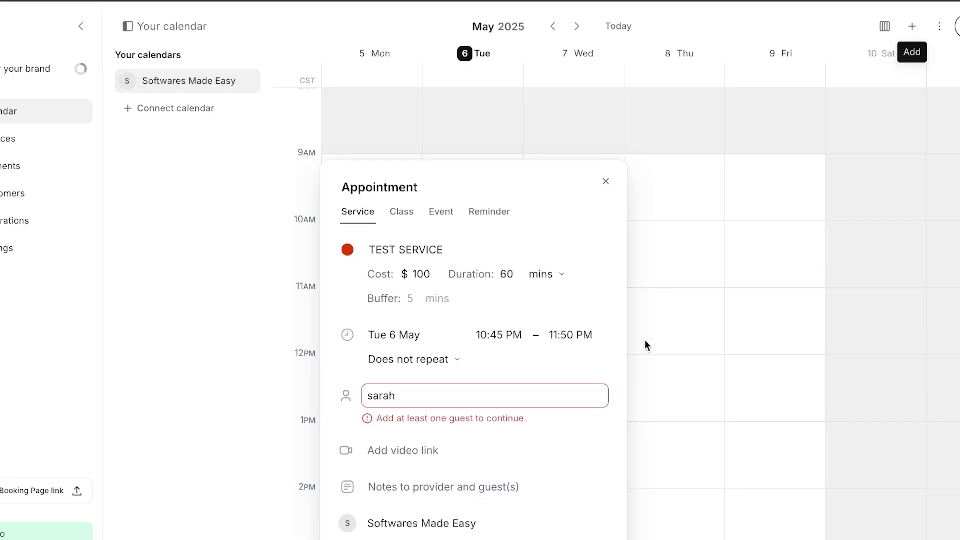
pyautogui.click(614, 181)
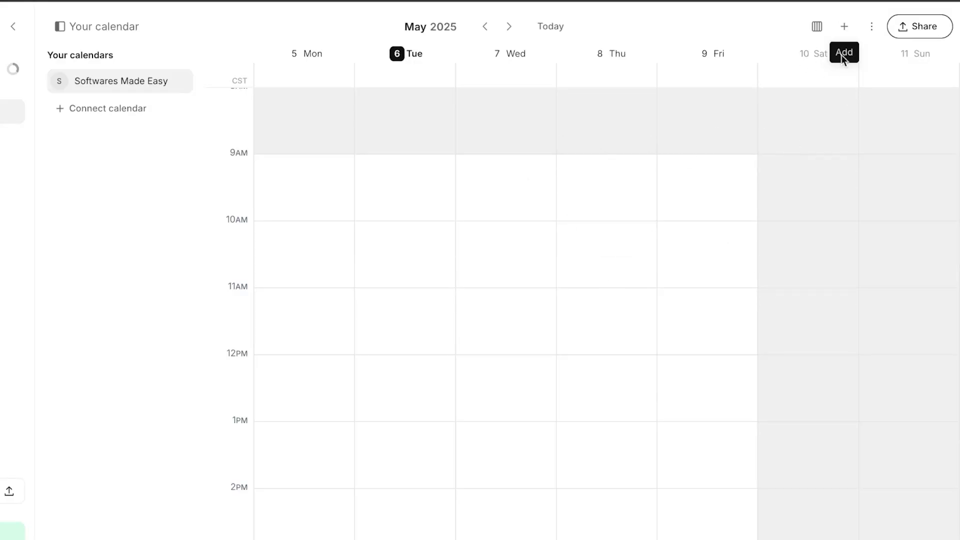
# Step: Start a new team member with a name, check permission levels, cancel, and reopen the add list
pyautogui.click(845, 28)
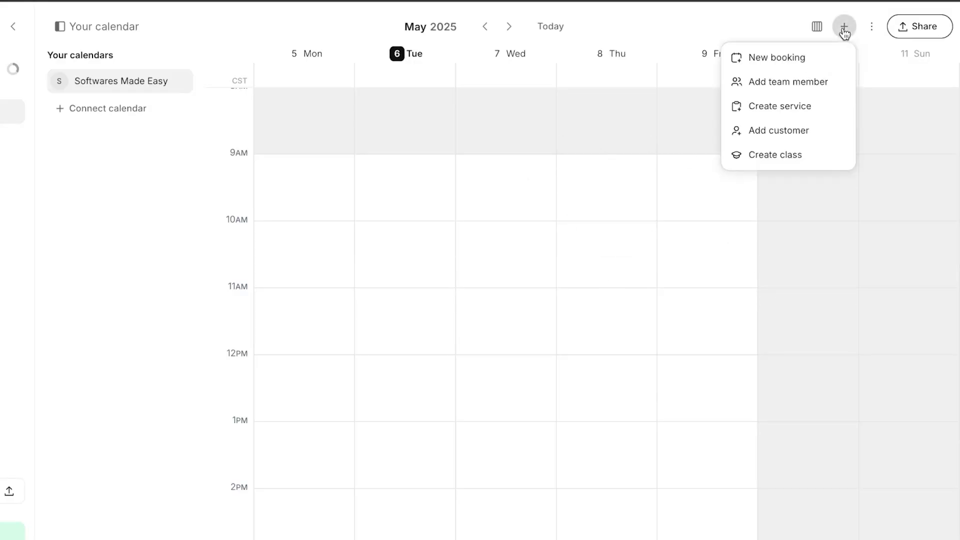
pyautogui.click(762, 83)
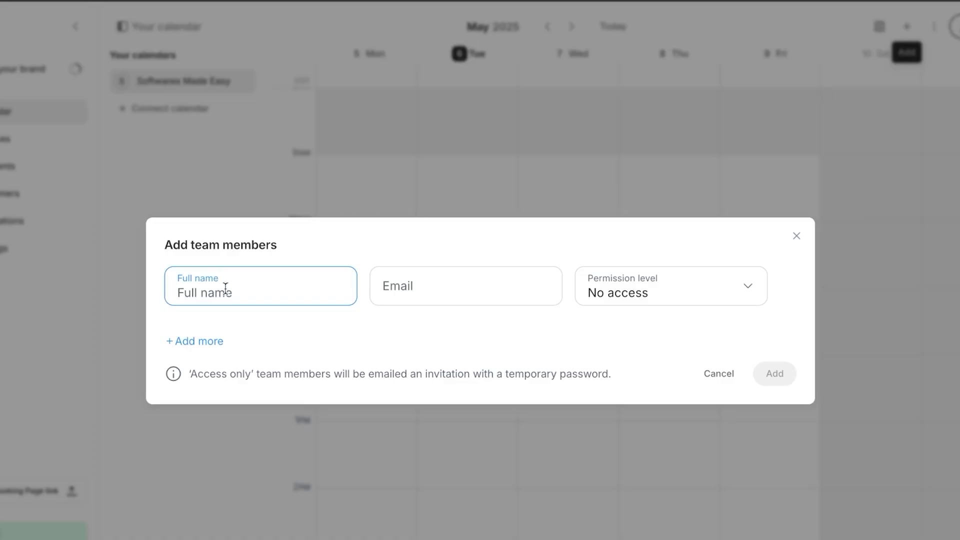
pyautogui.write('ben')
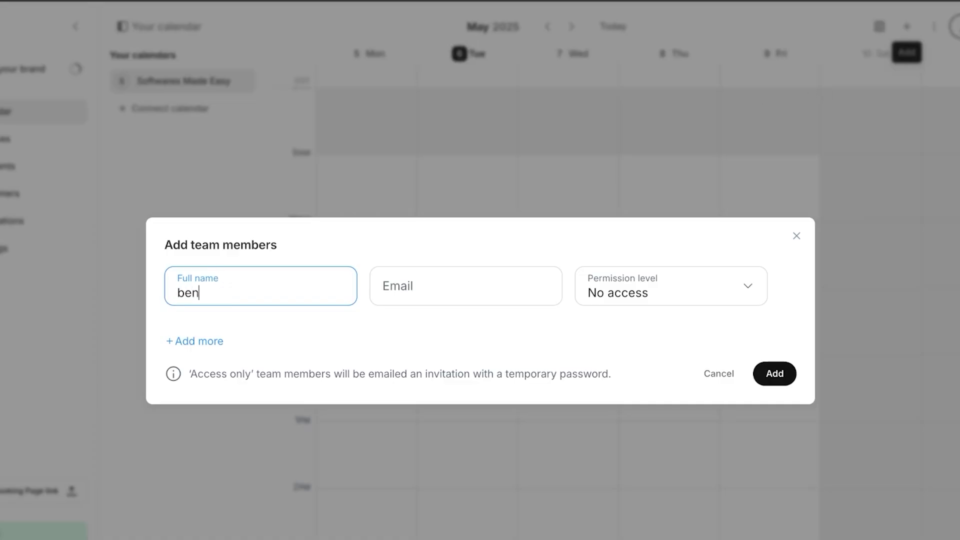
pyautogui.click(460, 291)
pyautogui.click(677, 298)
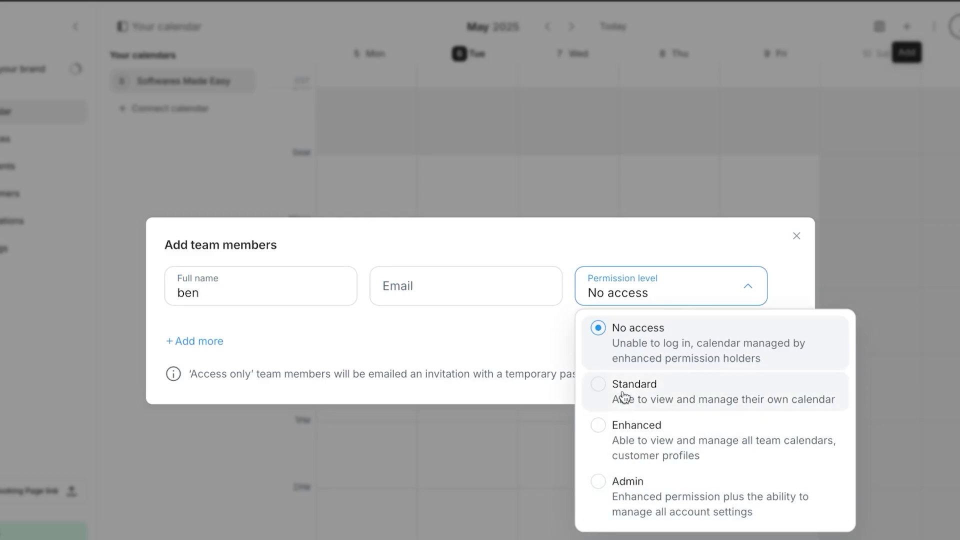
pyautogui.click(796, 236)
pyautogui.click(850, 33)
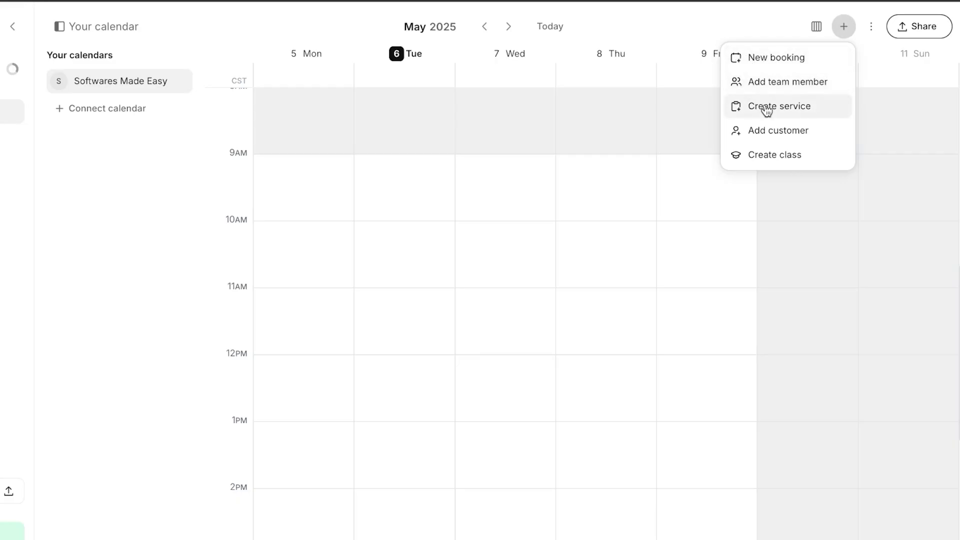
# Step: Fill a new class form with 60 mins duration, 15 seats and $100 cost
pyautogui.click(749, 161)
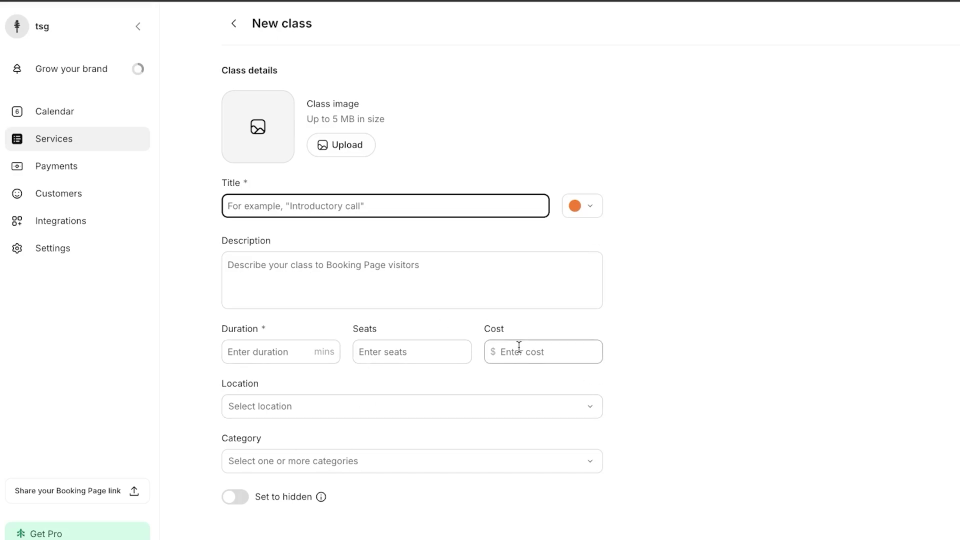
pyautogui.click(274, 349)
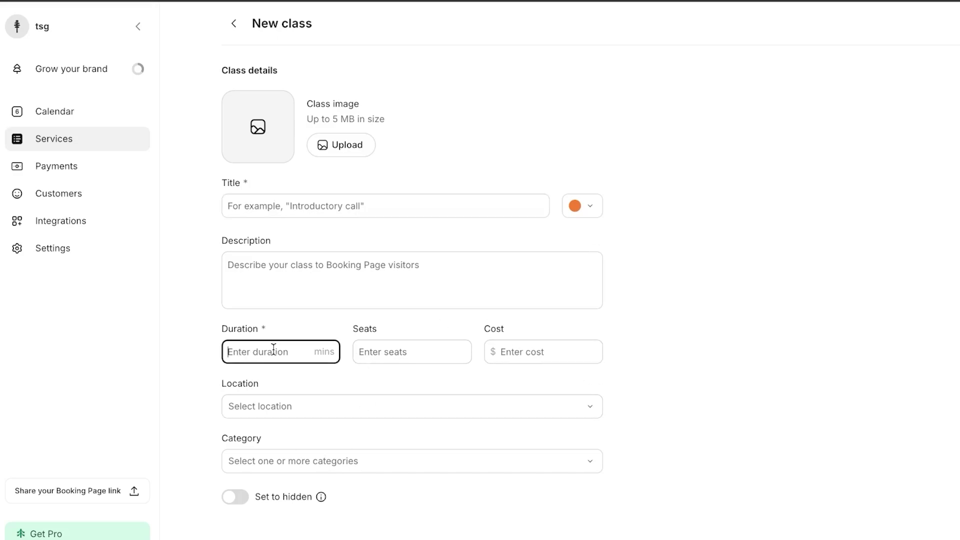
pyautogui.write('60')
pyautogui.click(411, 349)
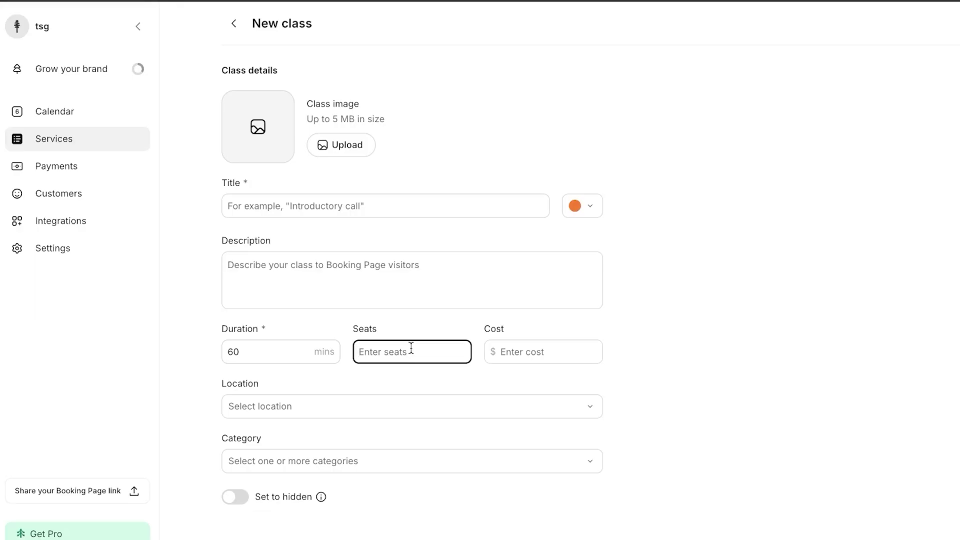
pyautogui.write('8')
pyautogui.press('BackSpace')
pyautogui.write('15')
pyautogui.click(522, 356)
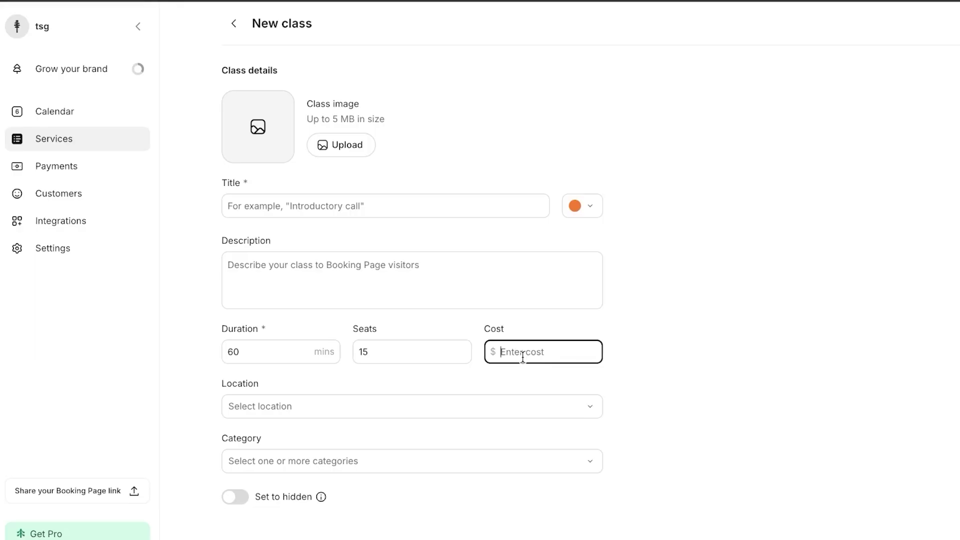
pyautogui.write('100')
# Step: Leave the new class form and confirm 'Yes, discard' to drop the unsaved class
pyautogui.click(233, 25)
pyautogui.click(232, 25)
pyautogui.press('Escape')
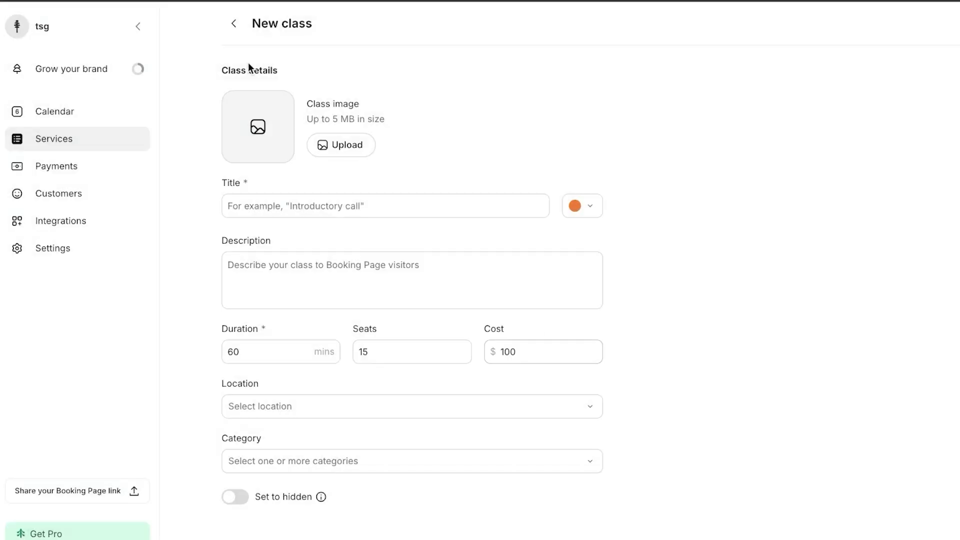
pyautogui.click(232, 24)
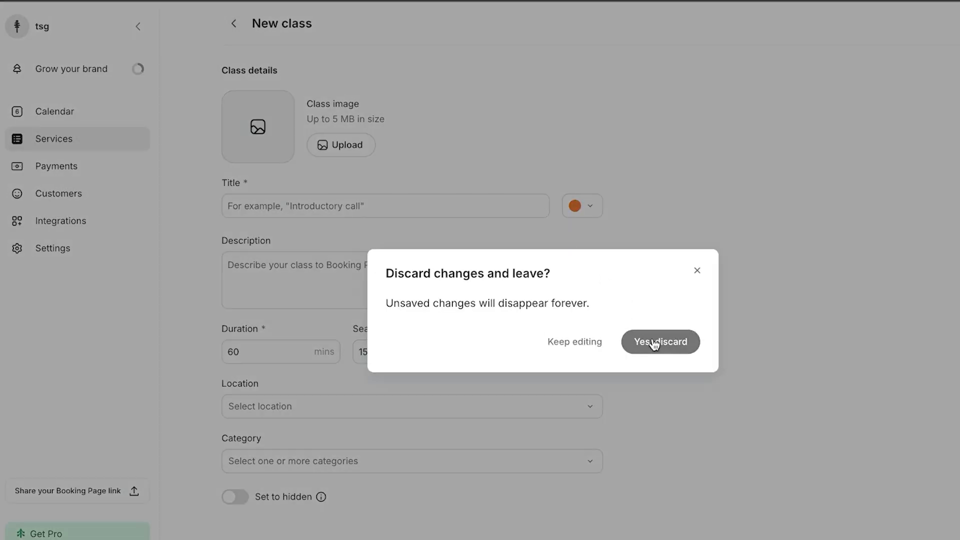
pyautogui.click(653, 342)
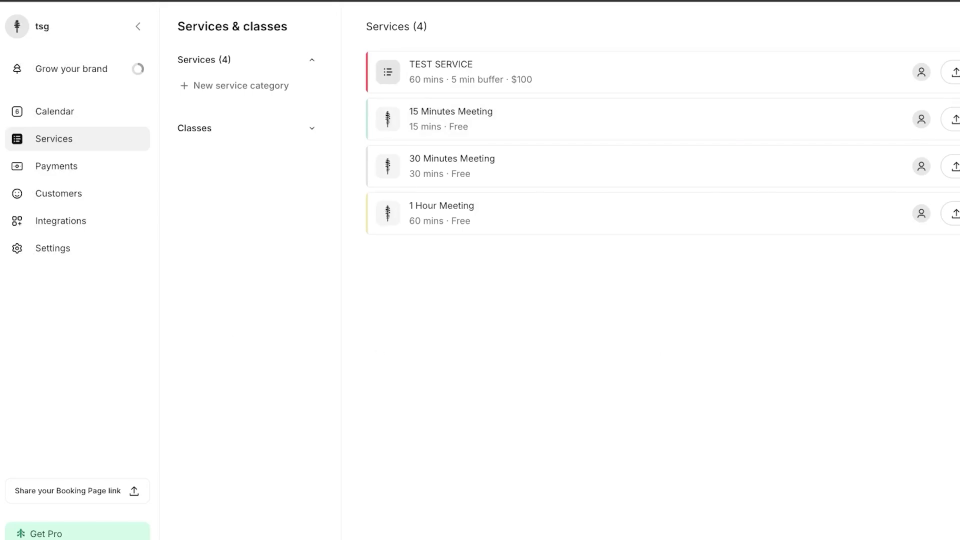
# Step: Visit the Payments page, the empty Customers list, then the Integrations page with Zoom, Facebook, Stripe
pyautogui.click(69, 175)
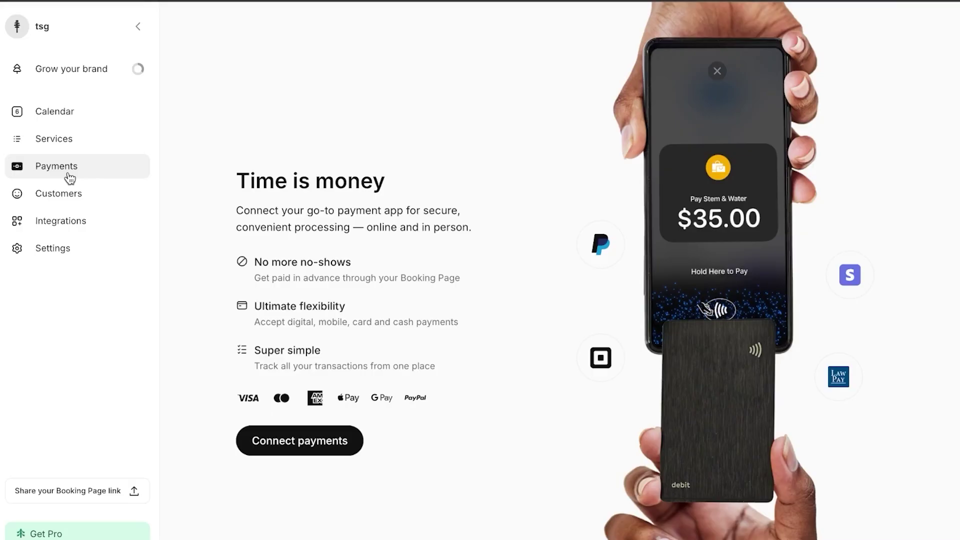
pyautogui.click(87, 208)
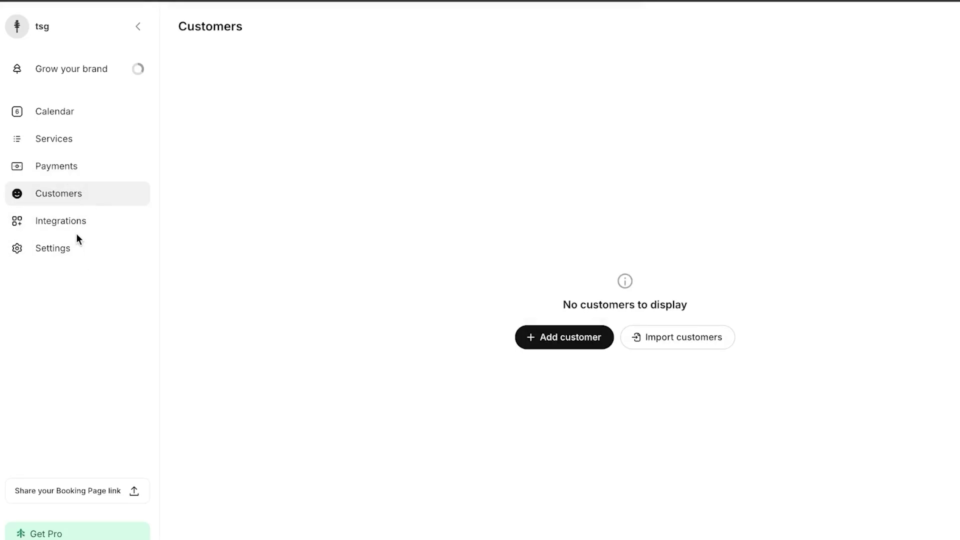
pyautogui.click(76, 225)
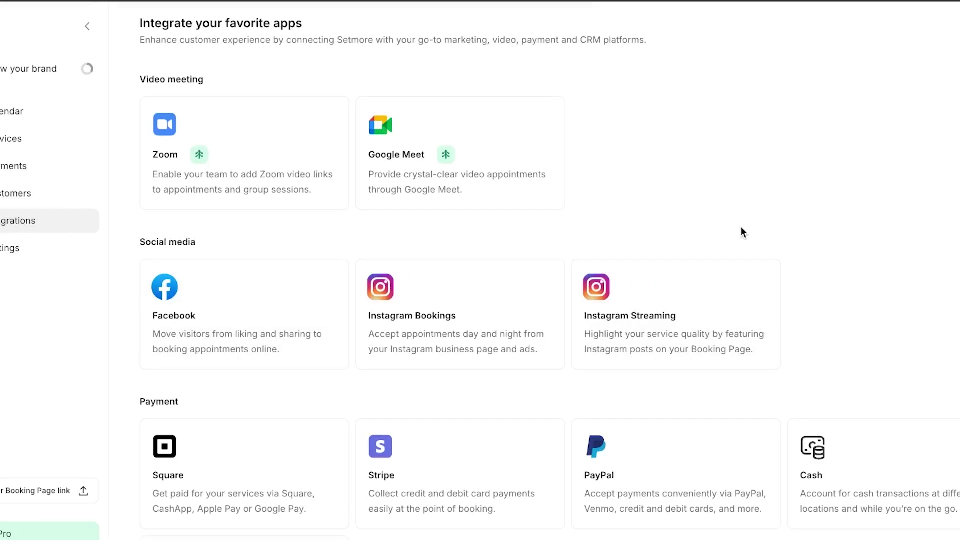
pyautogui.scroll(-5, 665, 228)
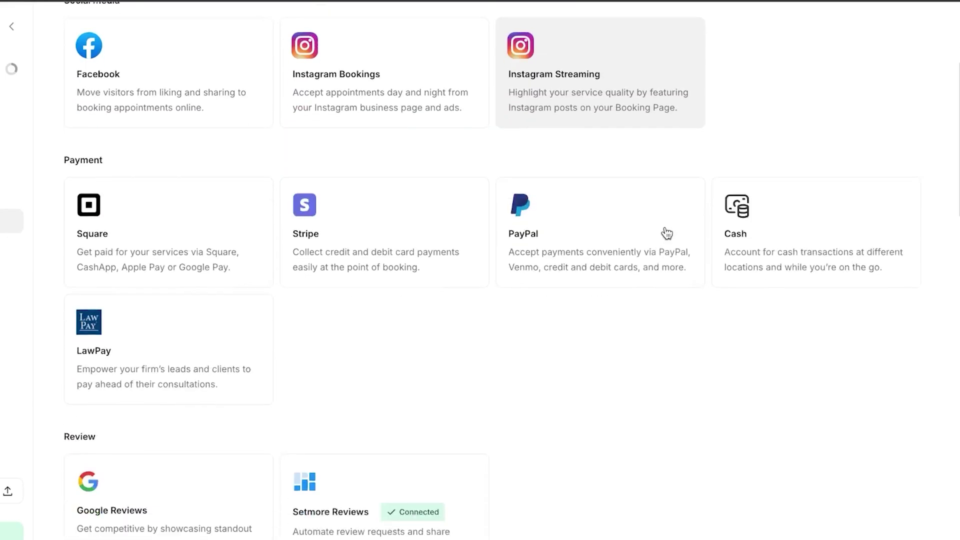
pyautogui.scroll(-2, 667, 231)
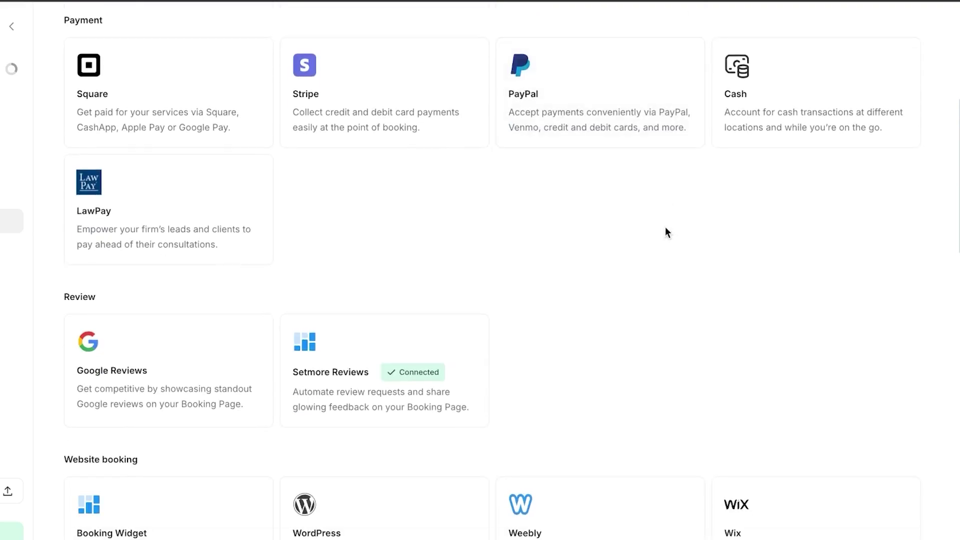
pyautogui.scroll(1, 665, 230)
pyautogui.scroll(-2, 491, 295)
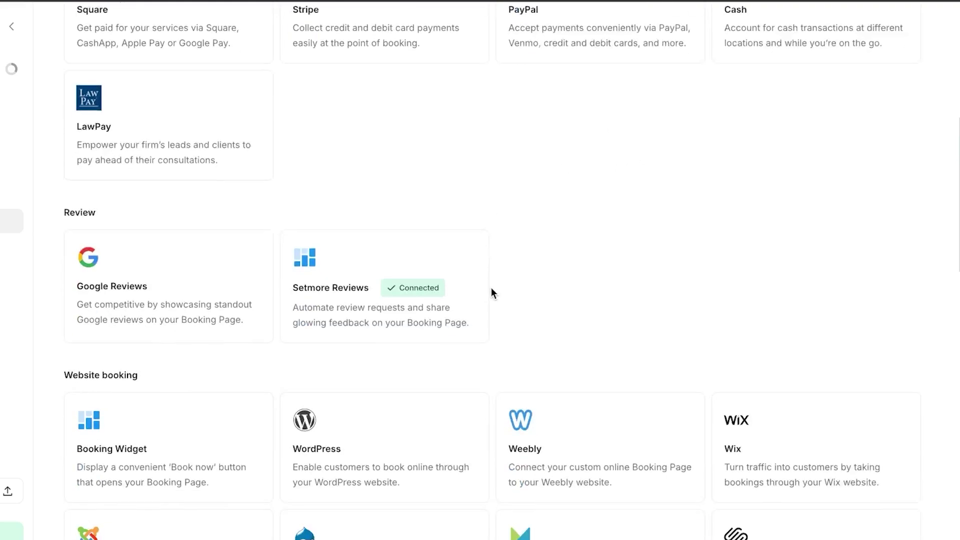
pyautogui.scroll(-1, 485, 300)
pyautogui.scroll(-3, 646, 220)
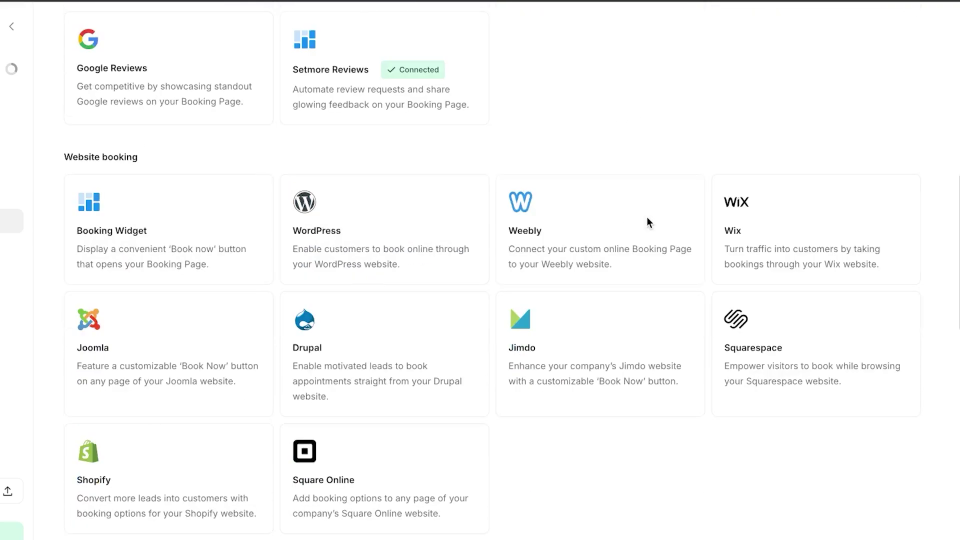
pyautogui.scroll(-2, 520, 308)
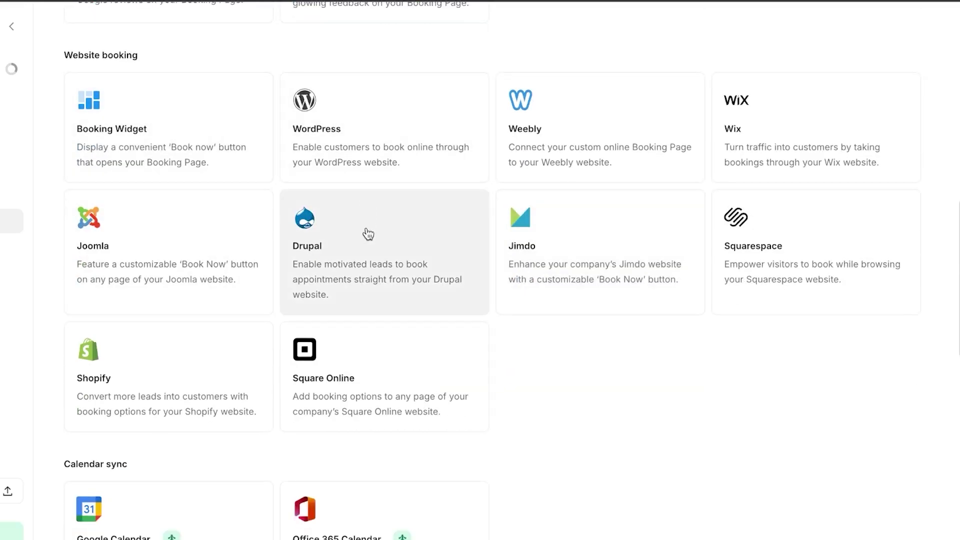
pyautogui.scroll(-12, 367, 230)
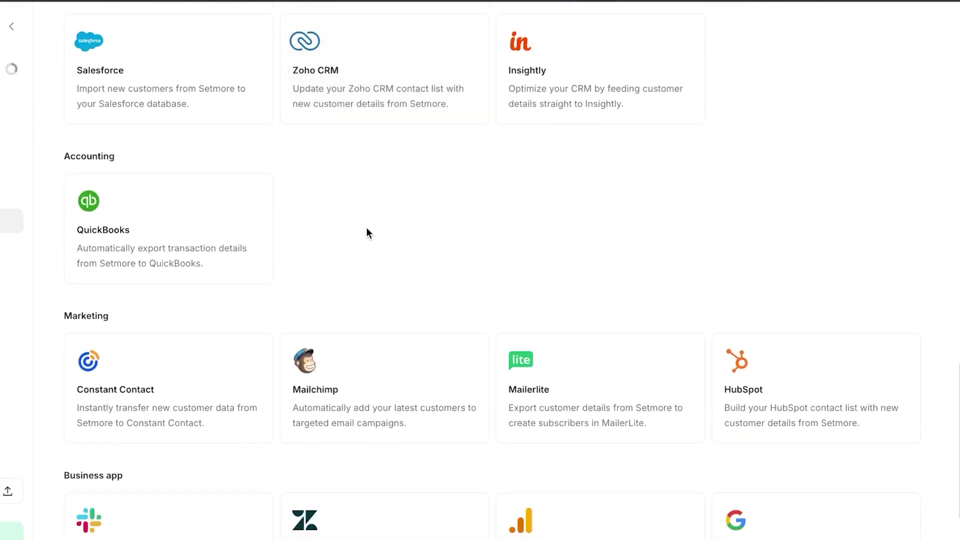
pyautogui.scroll(-4, 367, 228)
pyautogui.scroll(-2, 367, 228)
pyautogui.scroll(1, 368, 228)
pyautogui.scroll(-3, 367, 233)
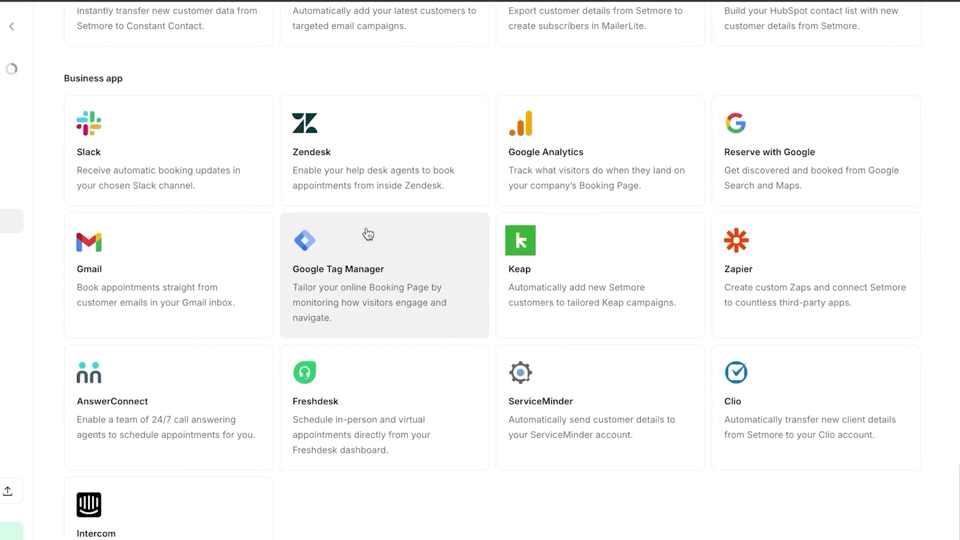
pyautogui.scroll(15, 368, 233)
pyautogui.scroll(18, 367, 231)
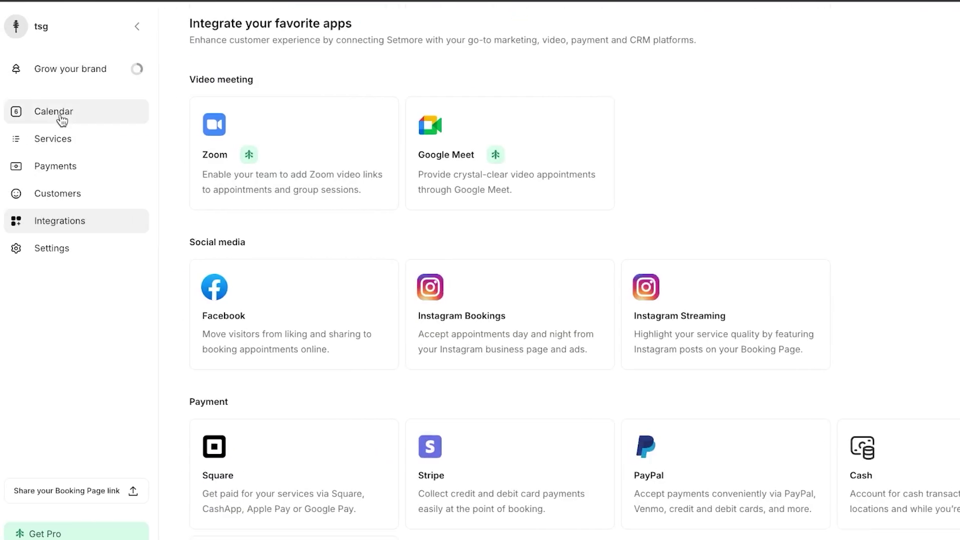
# Step: Return to the 5–11 May 2025 calendar week, check the homepage tab, and dismiss the add list
pyautogui.click(62, 119)
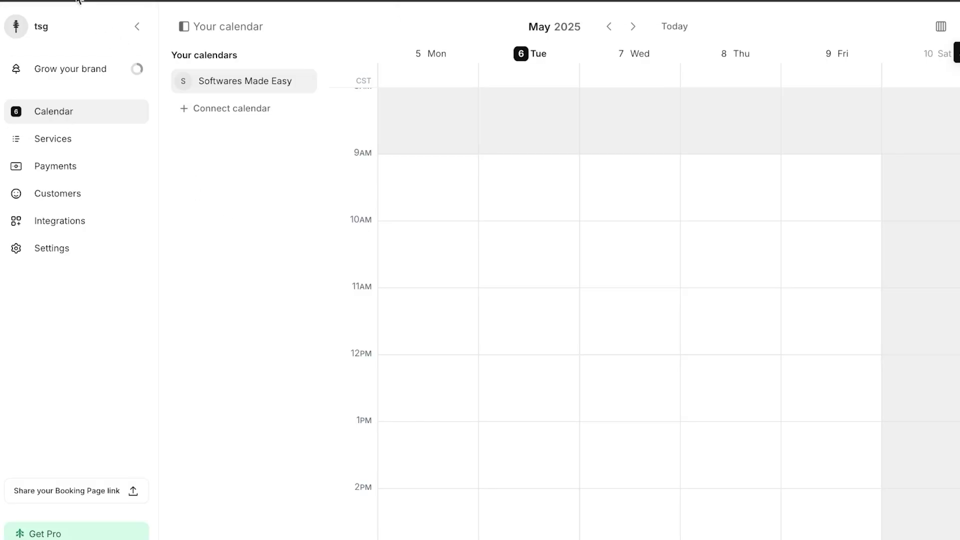
pyautogui.click(865, 8)
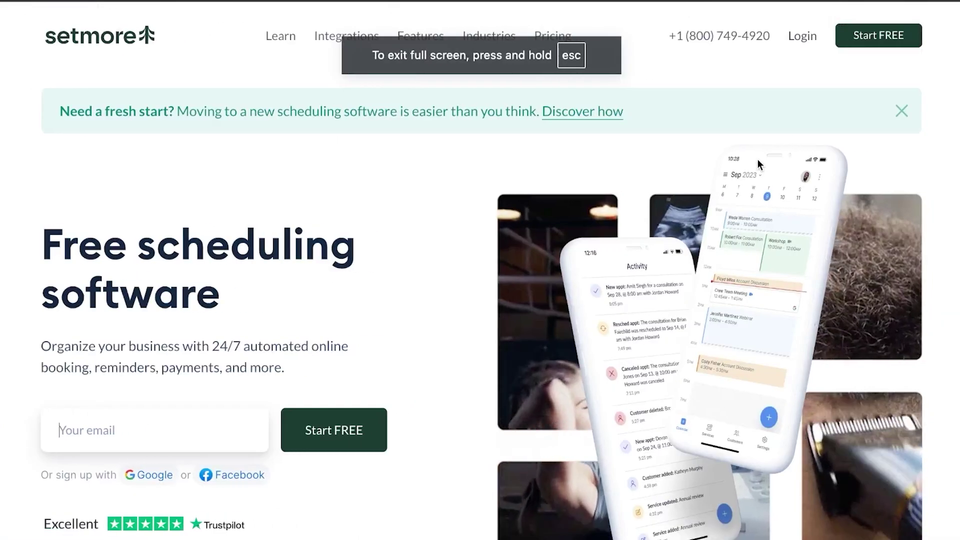
pyautogui.scroll(-1, 665, 42)
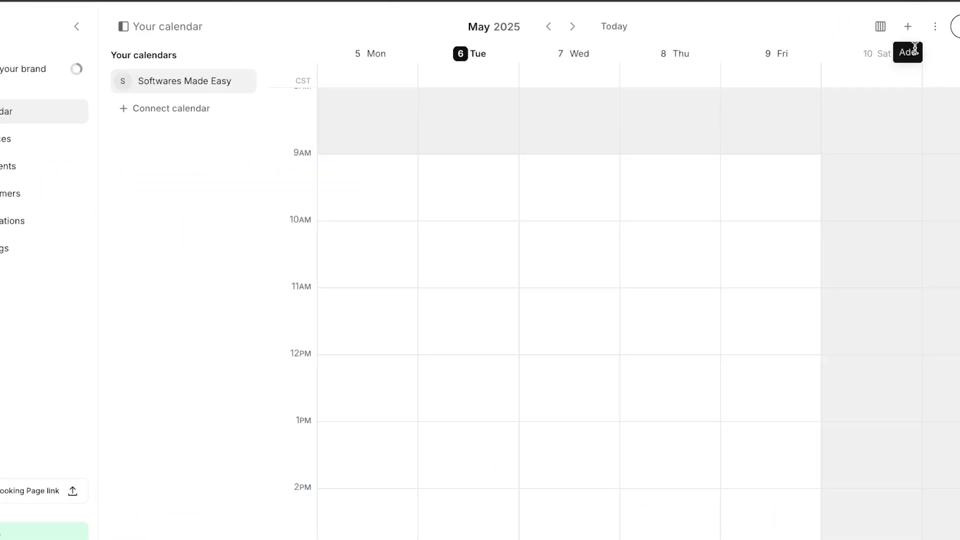
pyautogui.click(908, 35)
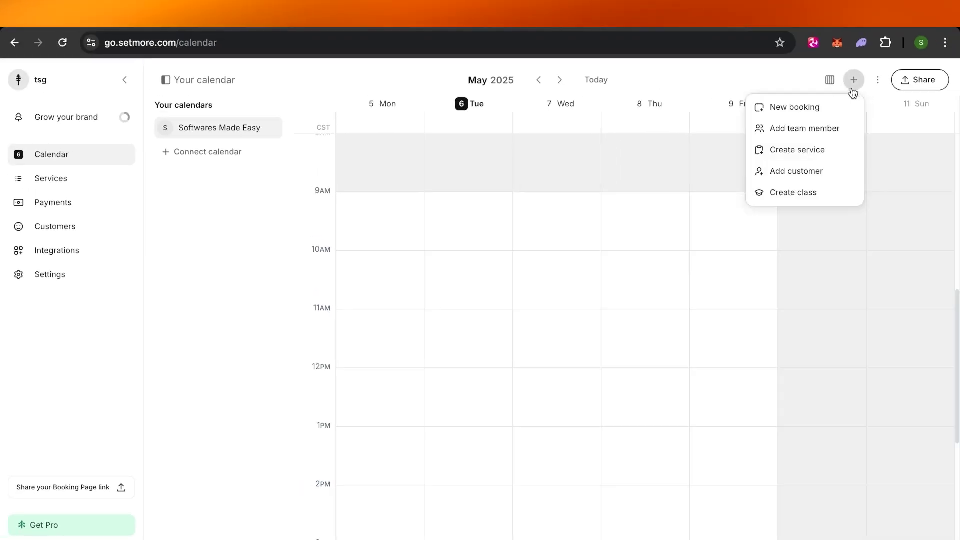
pyautogui.press('Escape')
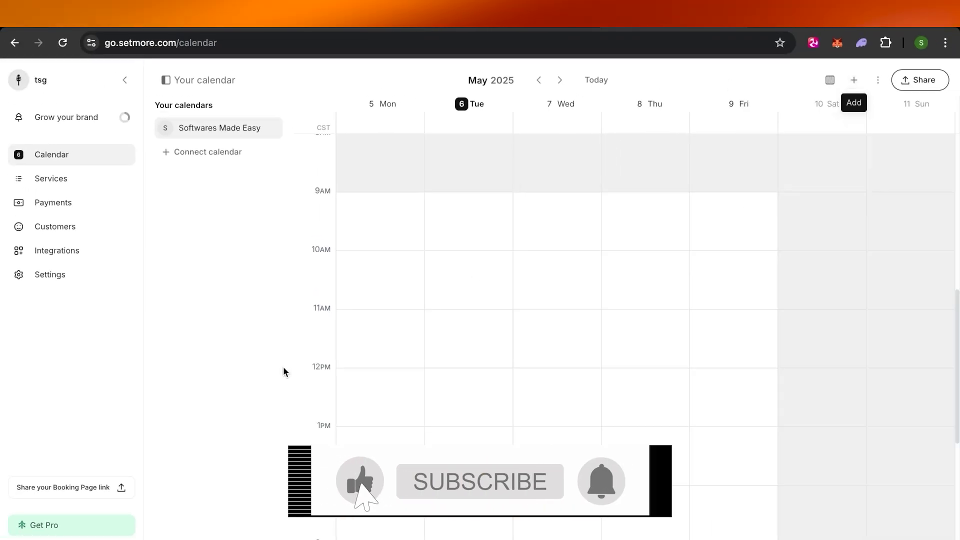